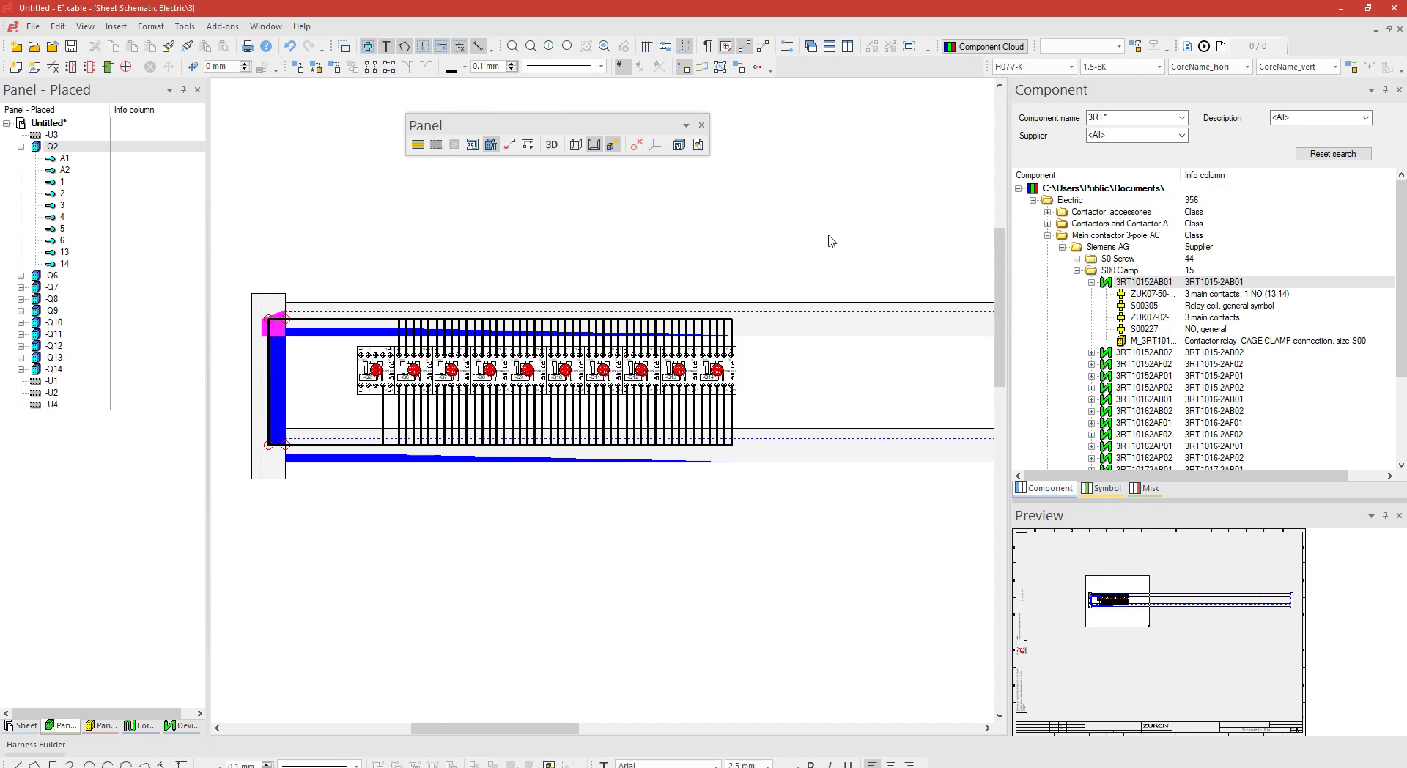
# Re-dock the Preview panel lower beneath the Component panel and close the floating Panel toolbar
pyautogui.moveTo(520, 126); pyautogui.dragTo(616, 130)
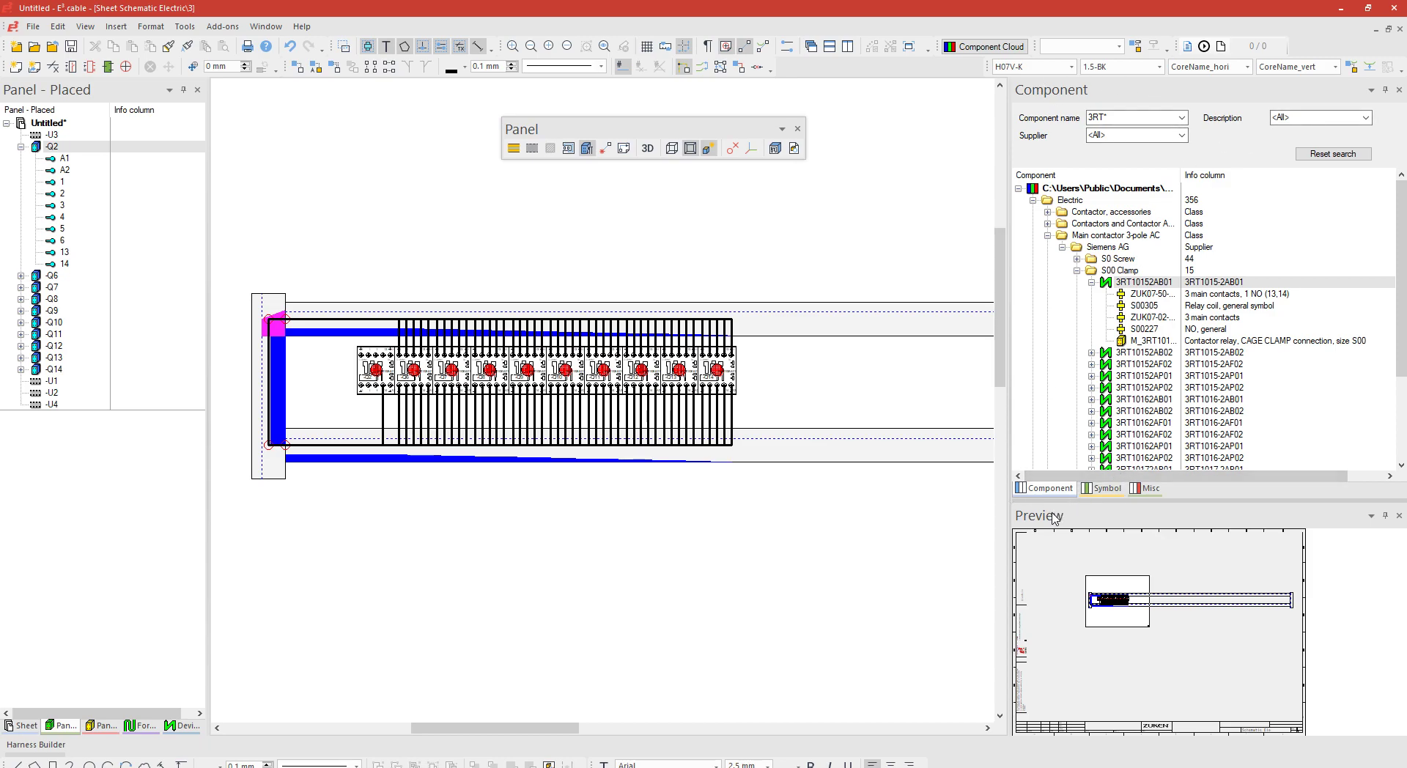
pyautogui.moveTo(1062, 514); pyautogui.dragTo(1213, 433)
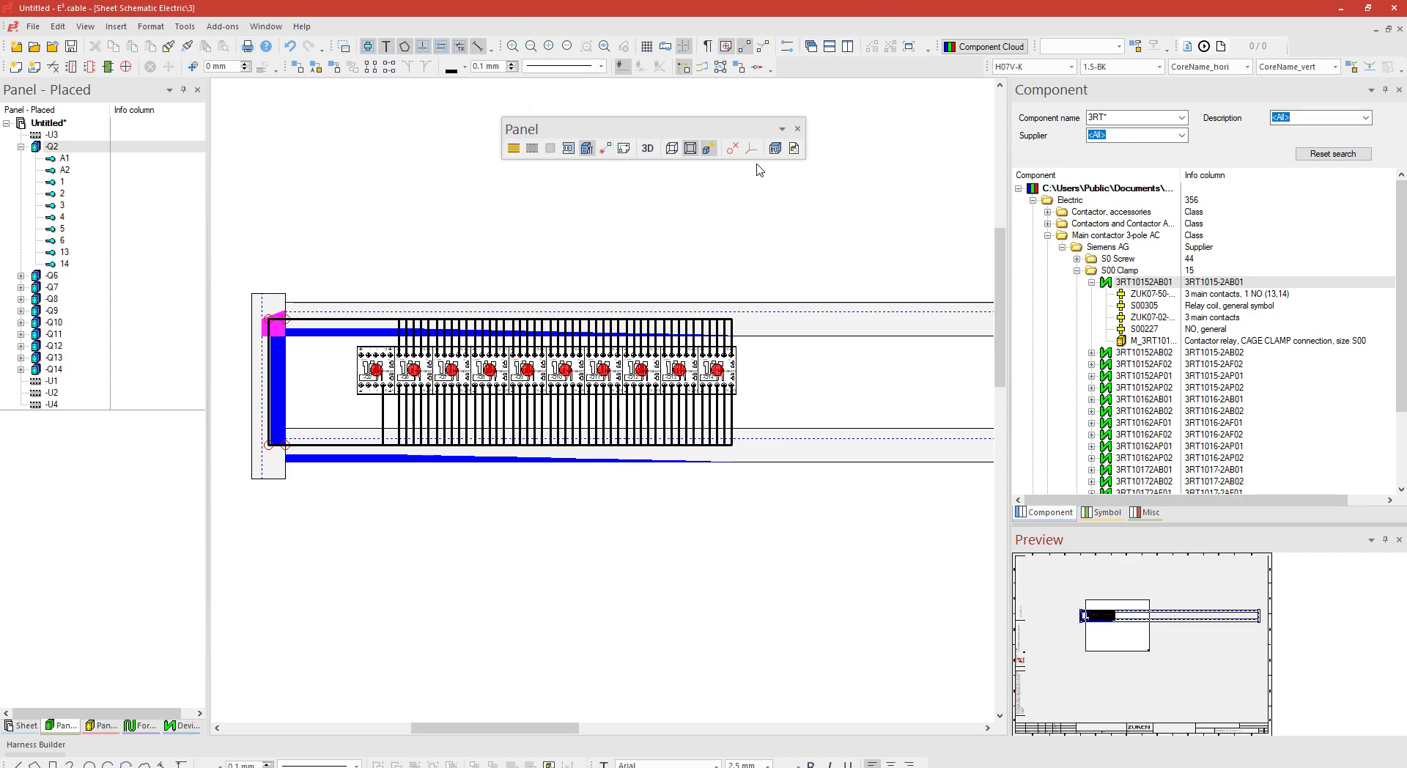
pyautogui.moveTo(664, 127); pyautogui.dragTo(698, 135)
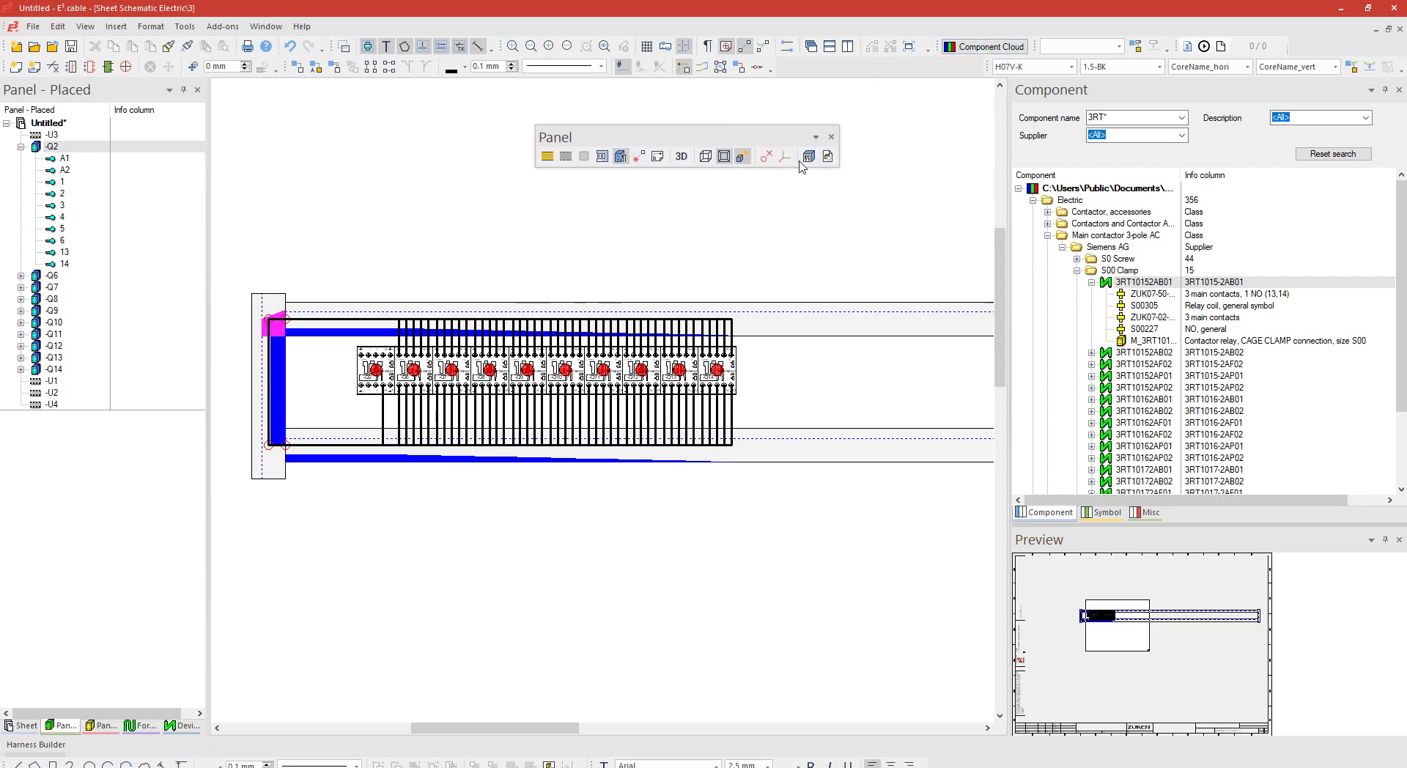
pyautogui.click(831, 136)
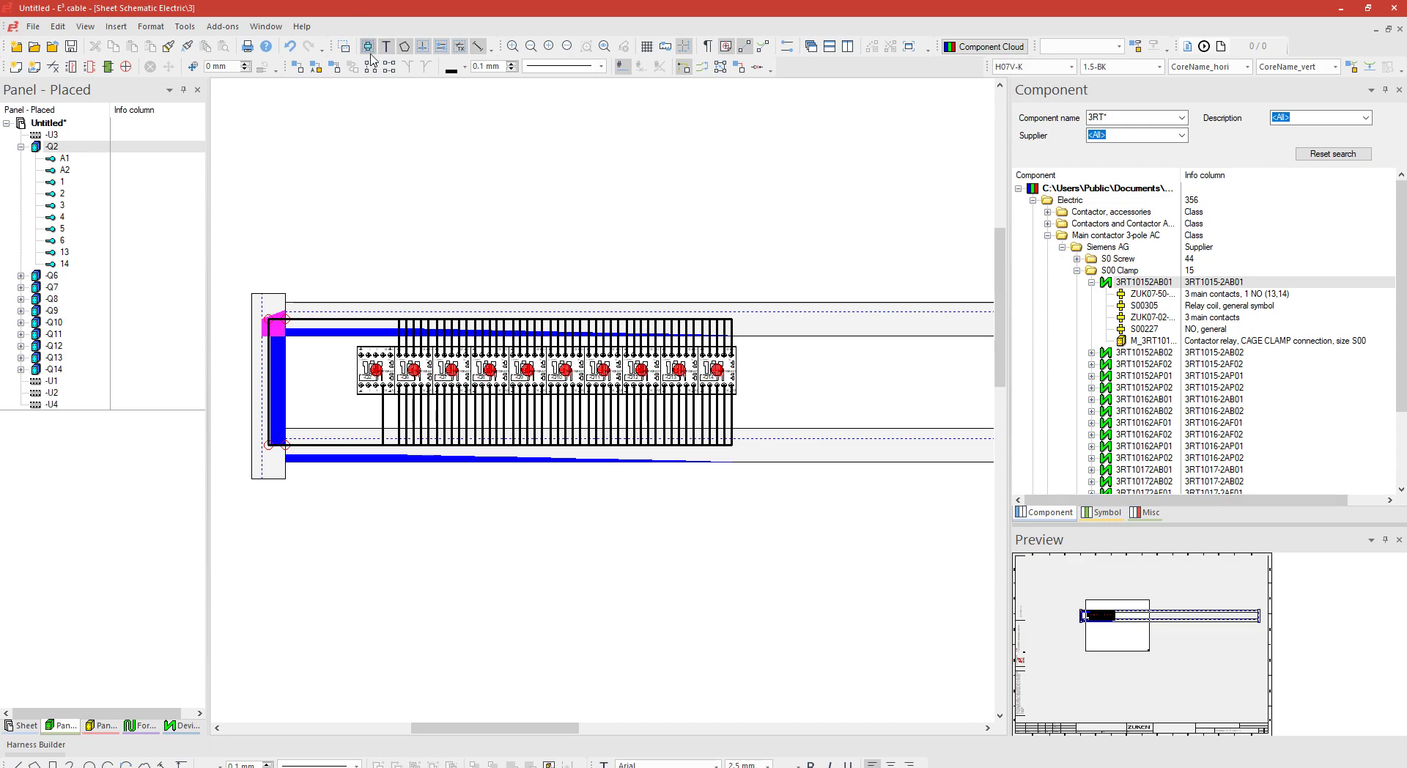
# Re-enable the Panel toolbar from the toolbar context menu and dock it in the top row
pyautogui.rightClick(810, 72)
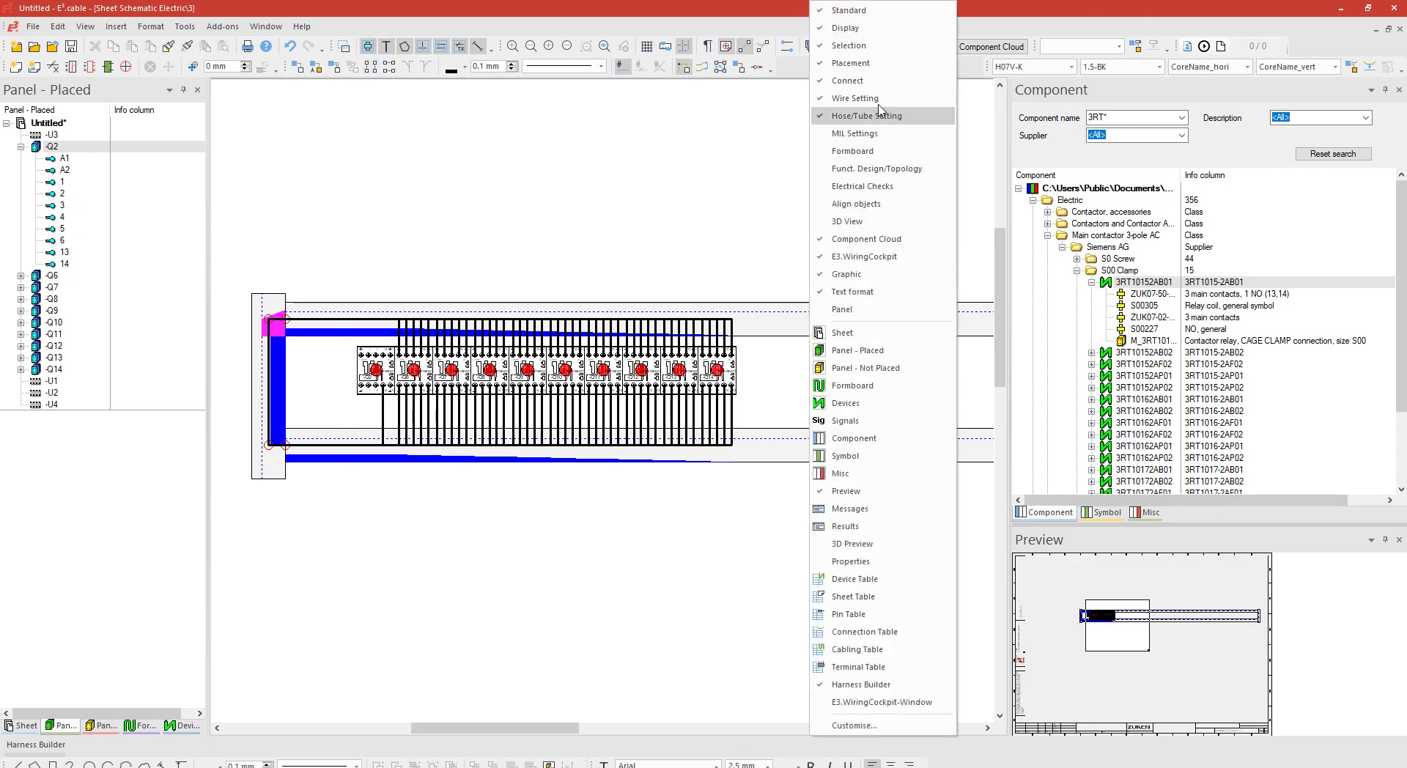
pyautogui.click(863, 310)
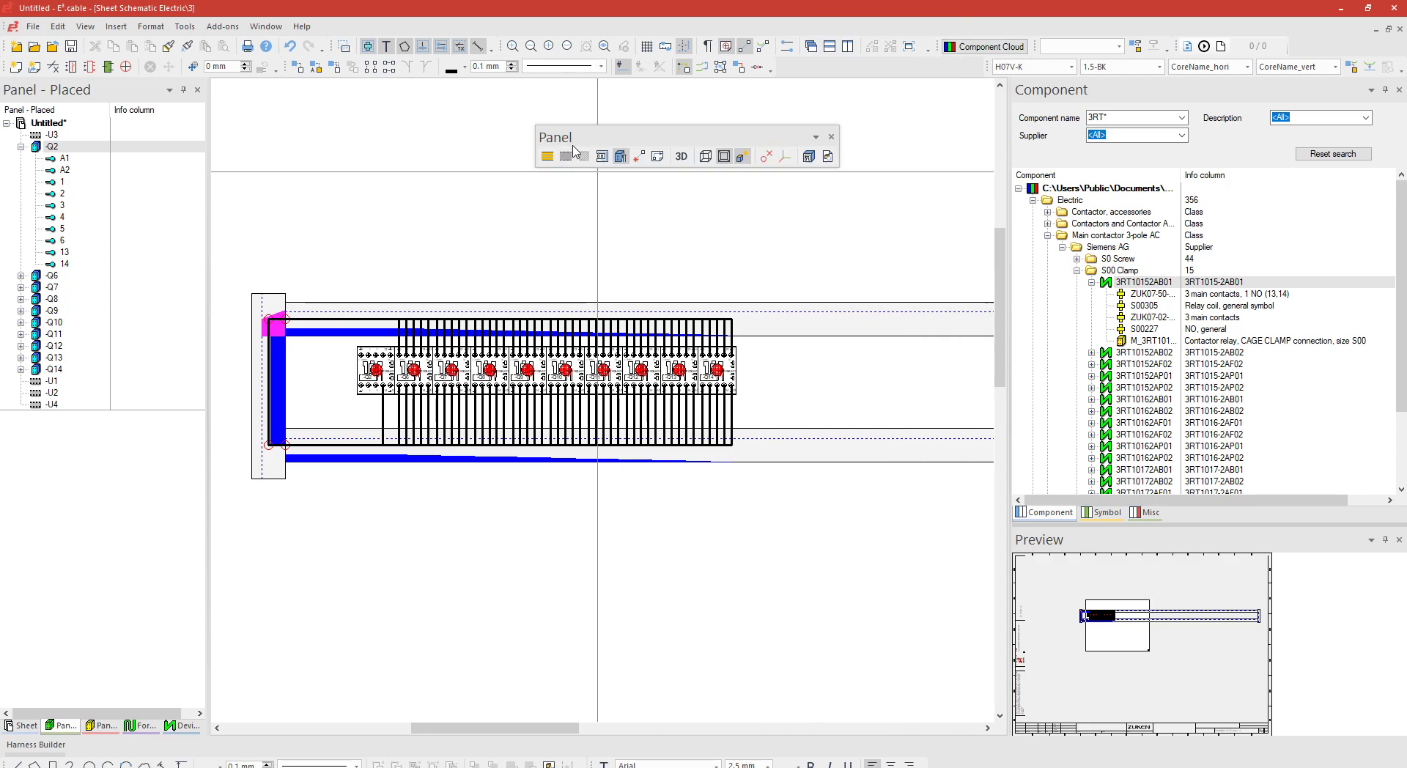
pyautogui.moveTo(579, 130); pyautogui.dragTo(710, 76)
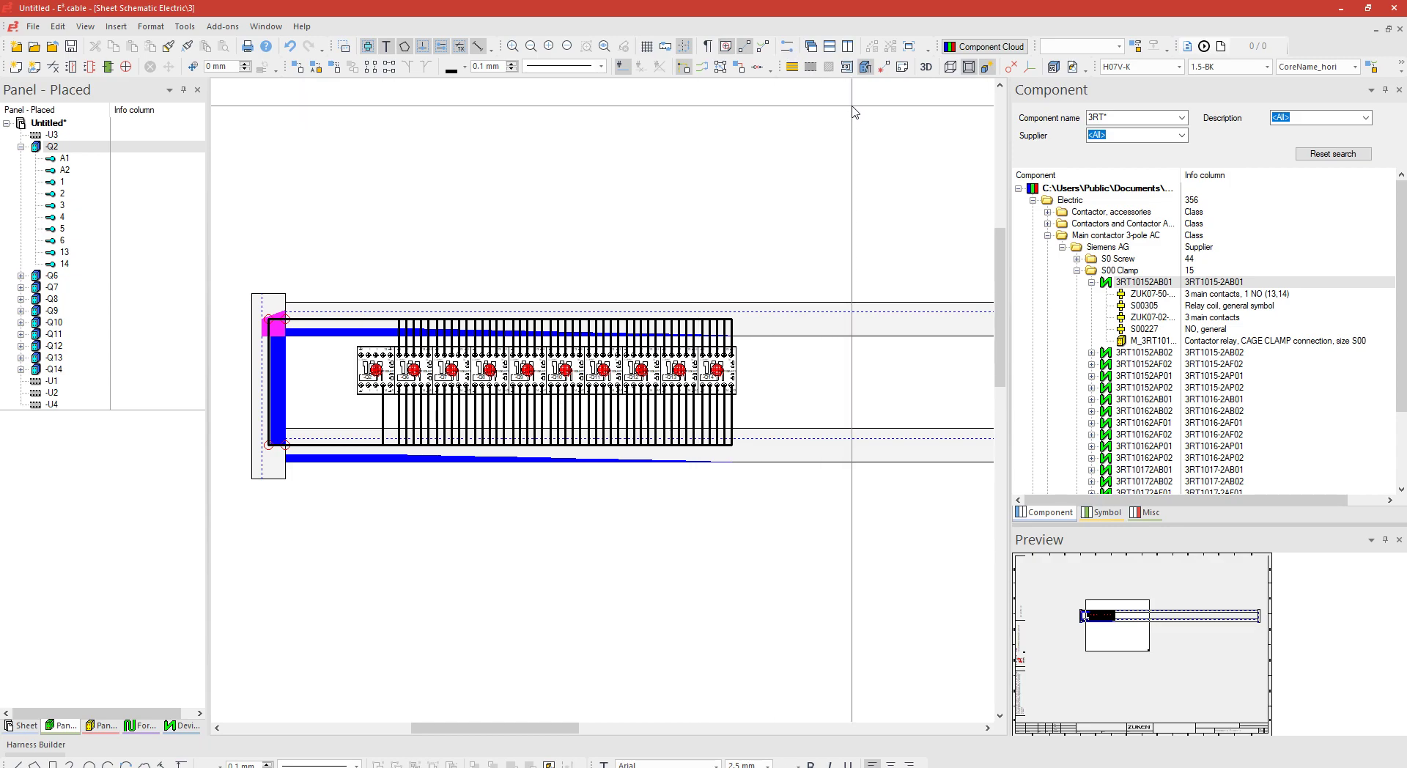
# Add a workspace configuration named 'Twin screen' in View > Workspace Configurations and save it
pyautogui.click(86, 27)
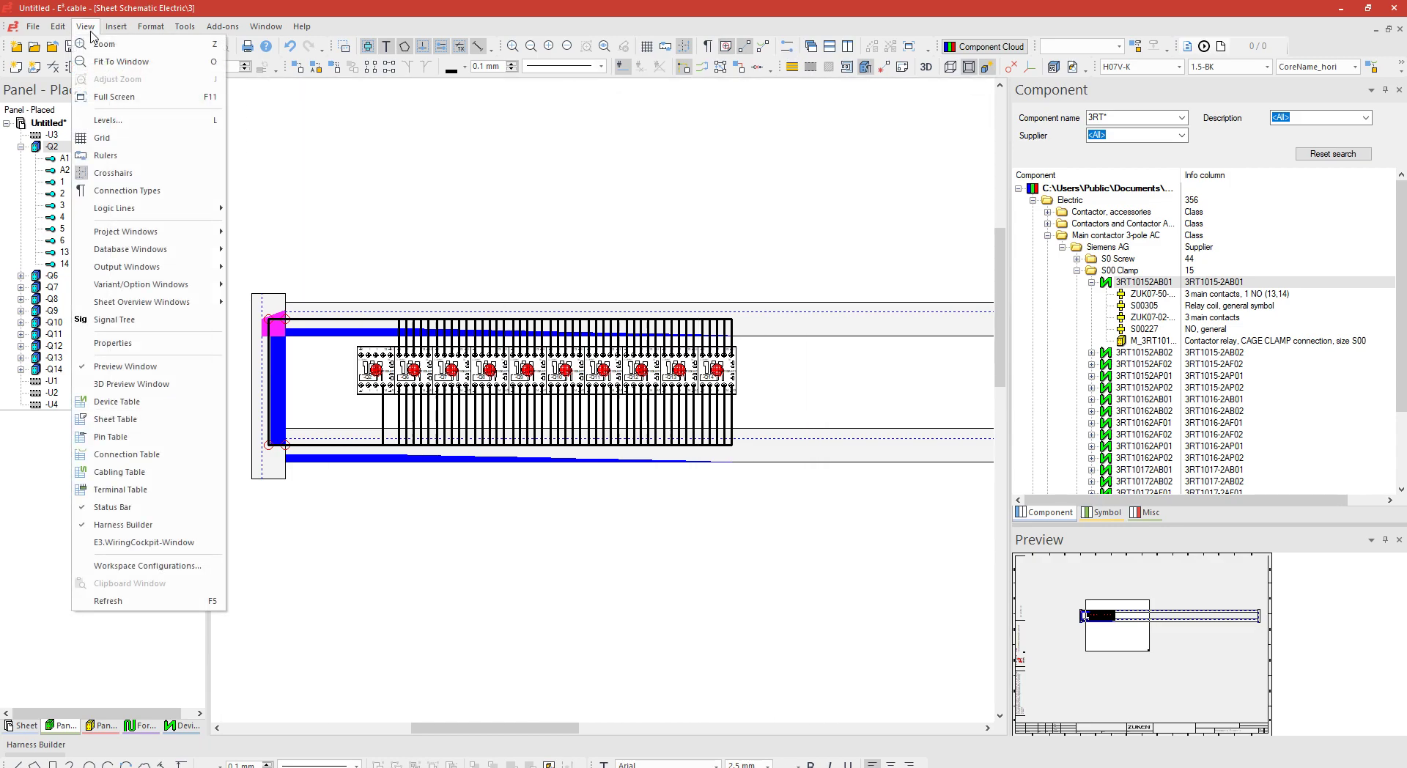
pyautogui.click(148, 568)
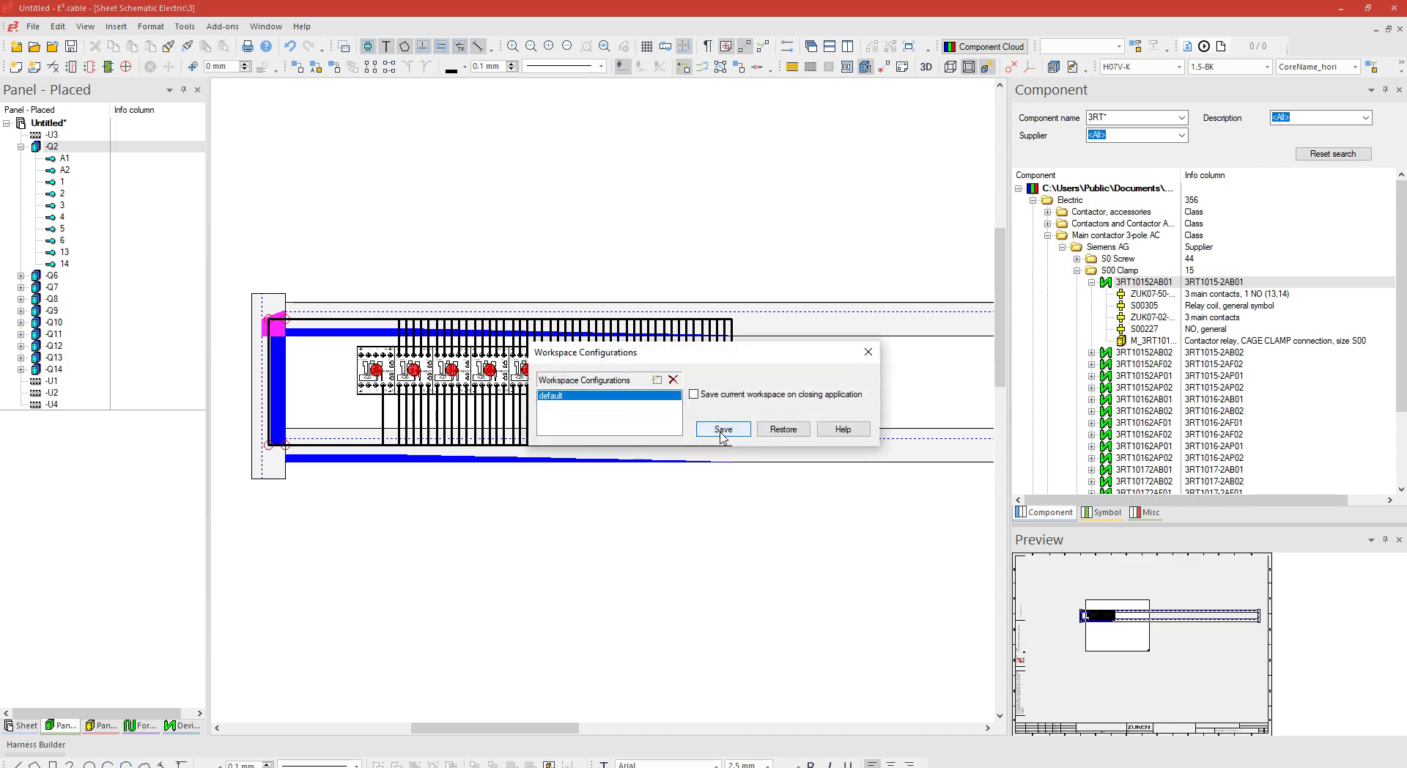
pyautogui.click(657, 380)
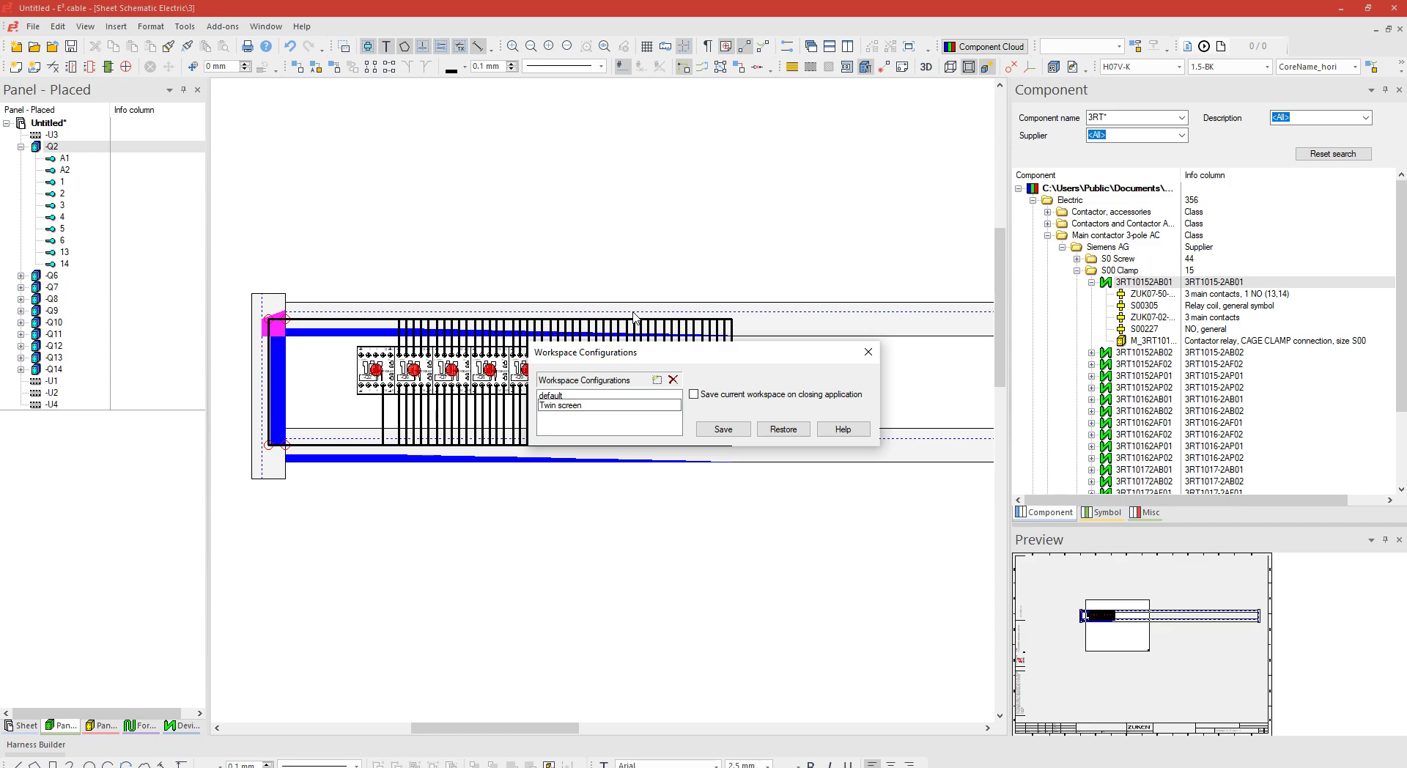
pyautogui.press('Return')
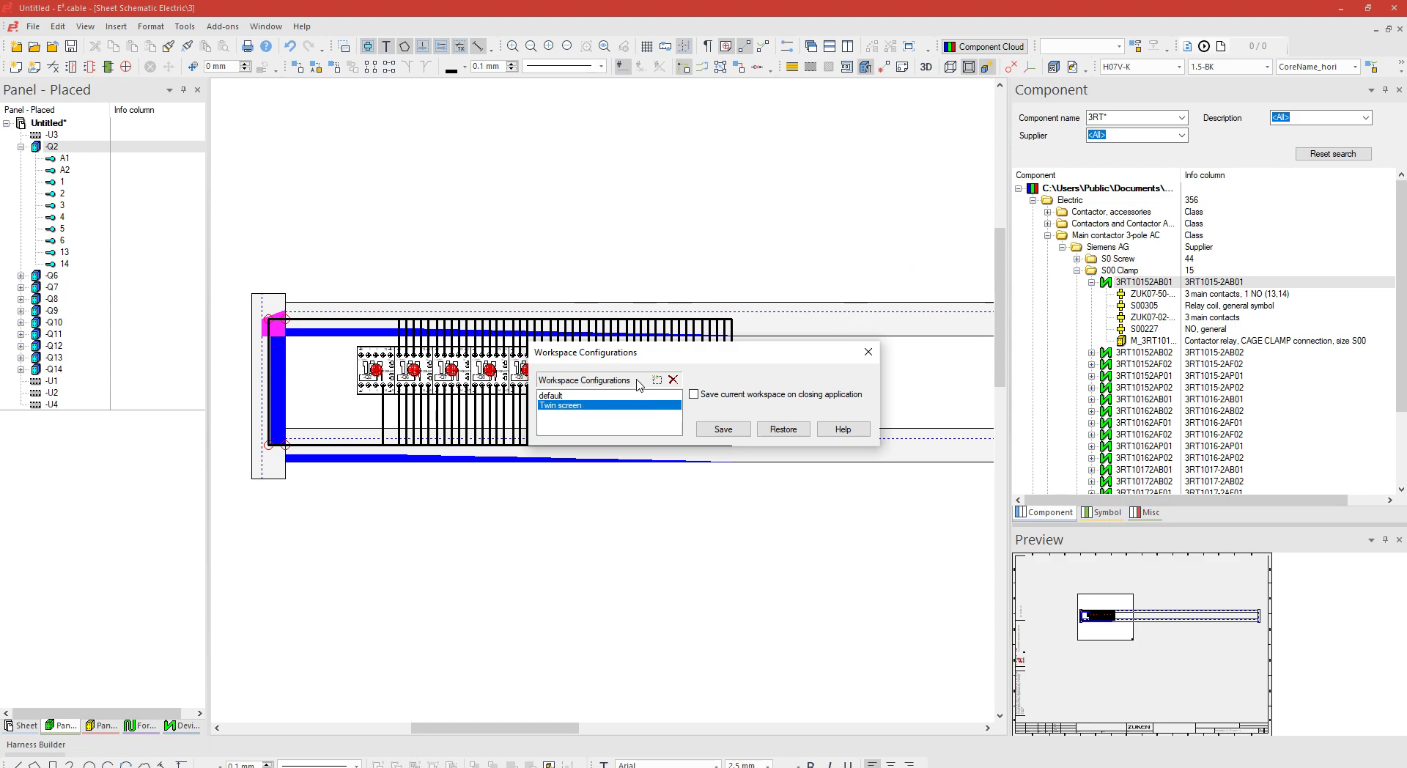
pyautogui.click(723, 429)
# Confirm saving 'Twin screen', then pull the Component panel out of its right-hand dock
pyautogui.click(714, 434)
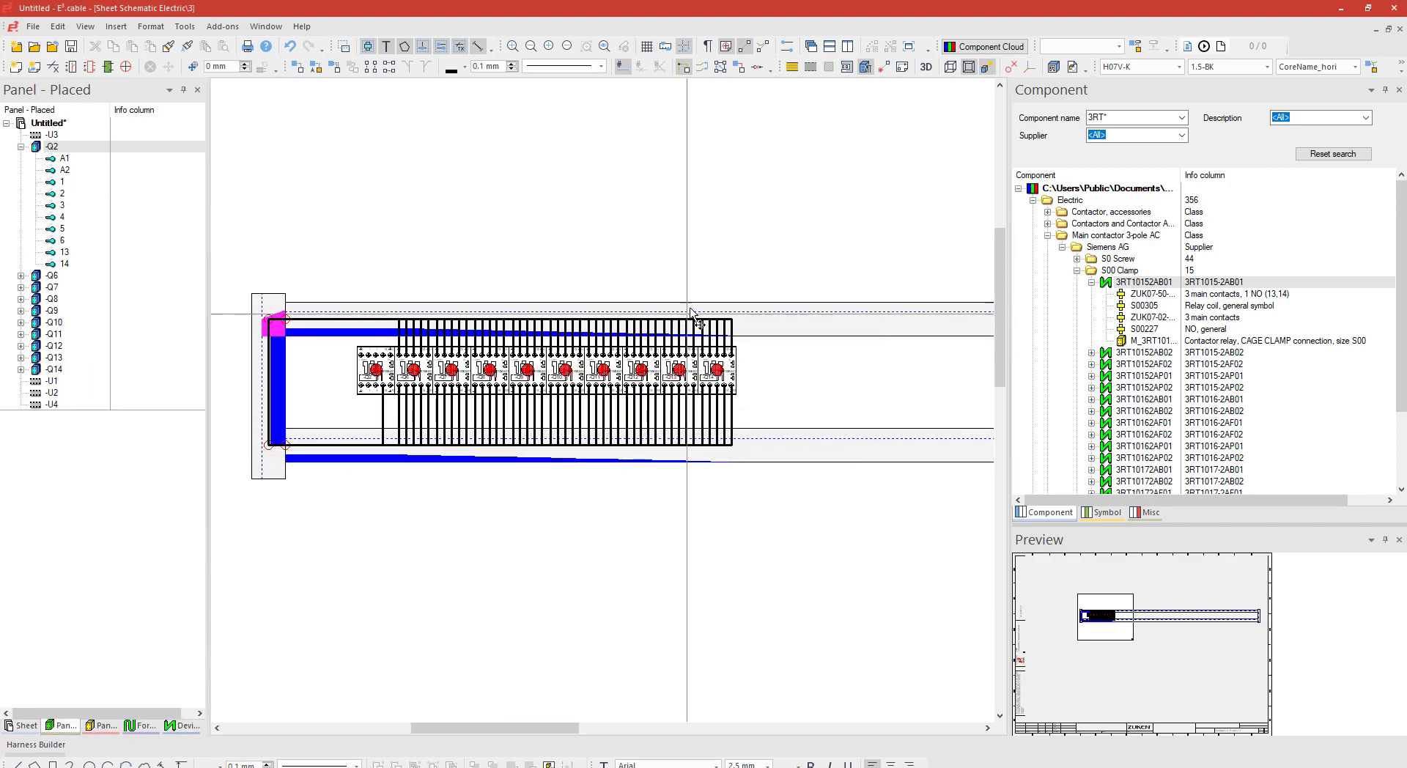
pyautogui.moveTo(1066, 96)
pyautogui.mouseDown()
pyautogui.moveTo(1224, 104)
pyautogui.moveTo(814, 161)
pyautogui.moveTo(1082, 244)
pyautogui.moveTo(1282, 329)
pyautogui.moveTo(419, 39)
pyautogui.mouseUp()
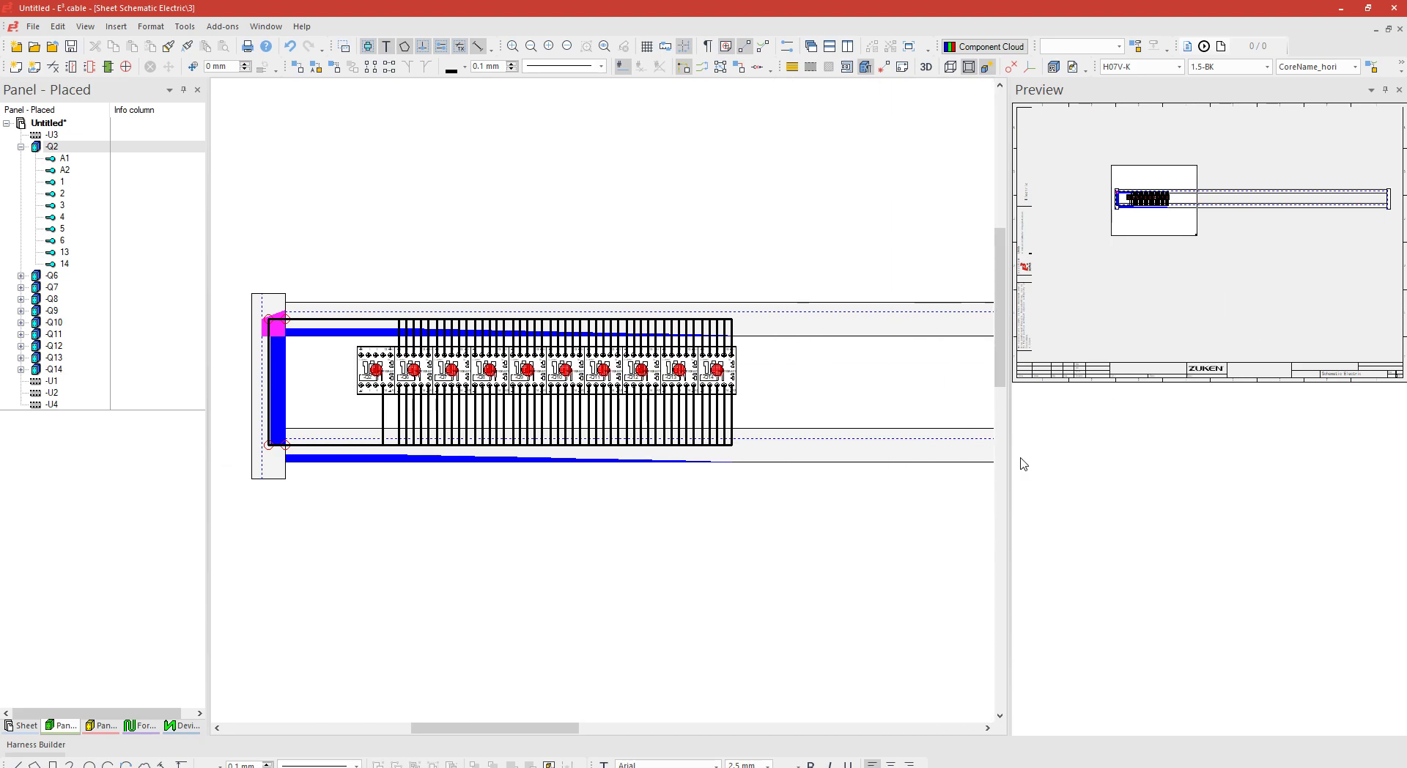
# Restore the 'default' workspace configuration from View > Workspace Configurations, confirming with Yes
pyautogui.click(85, 27)
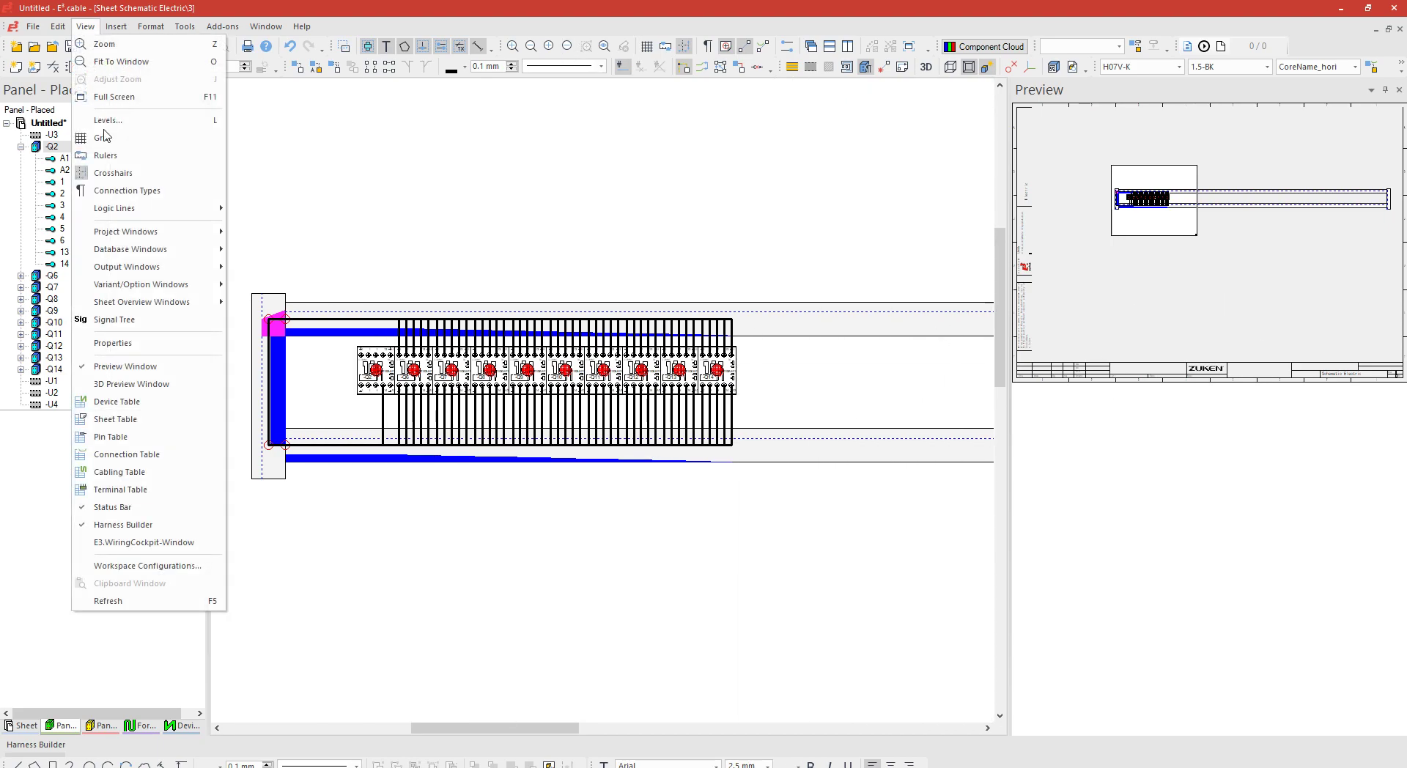
pyautogui.click(164, 570)
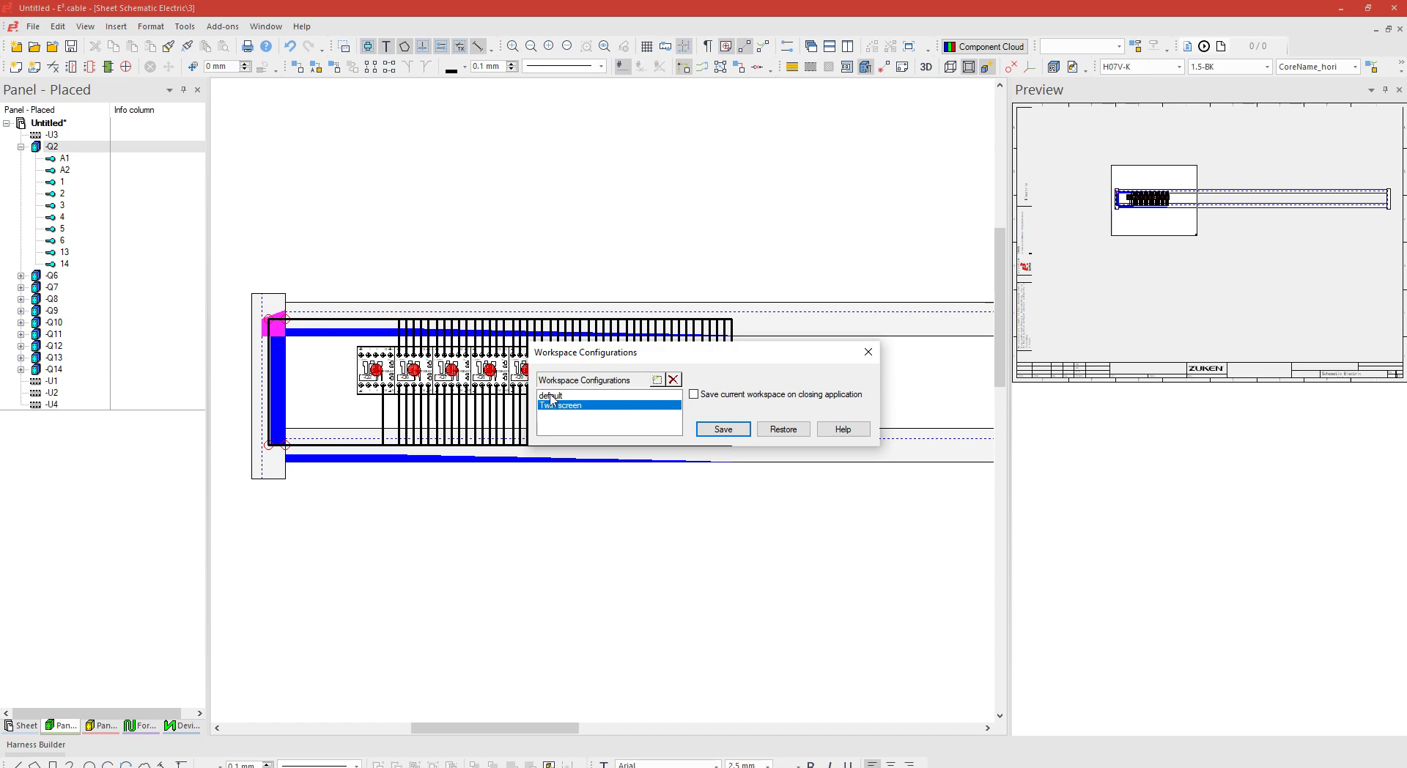
pyautogui.click(552, 396)
pyautogui.click(783, 428)
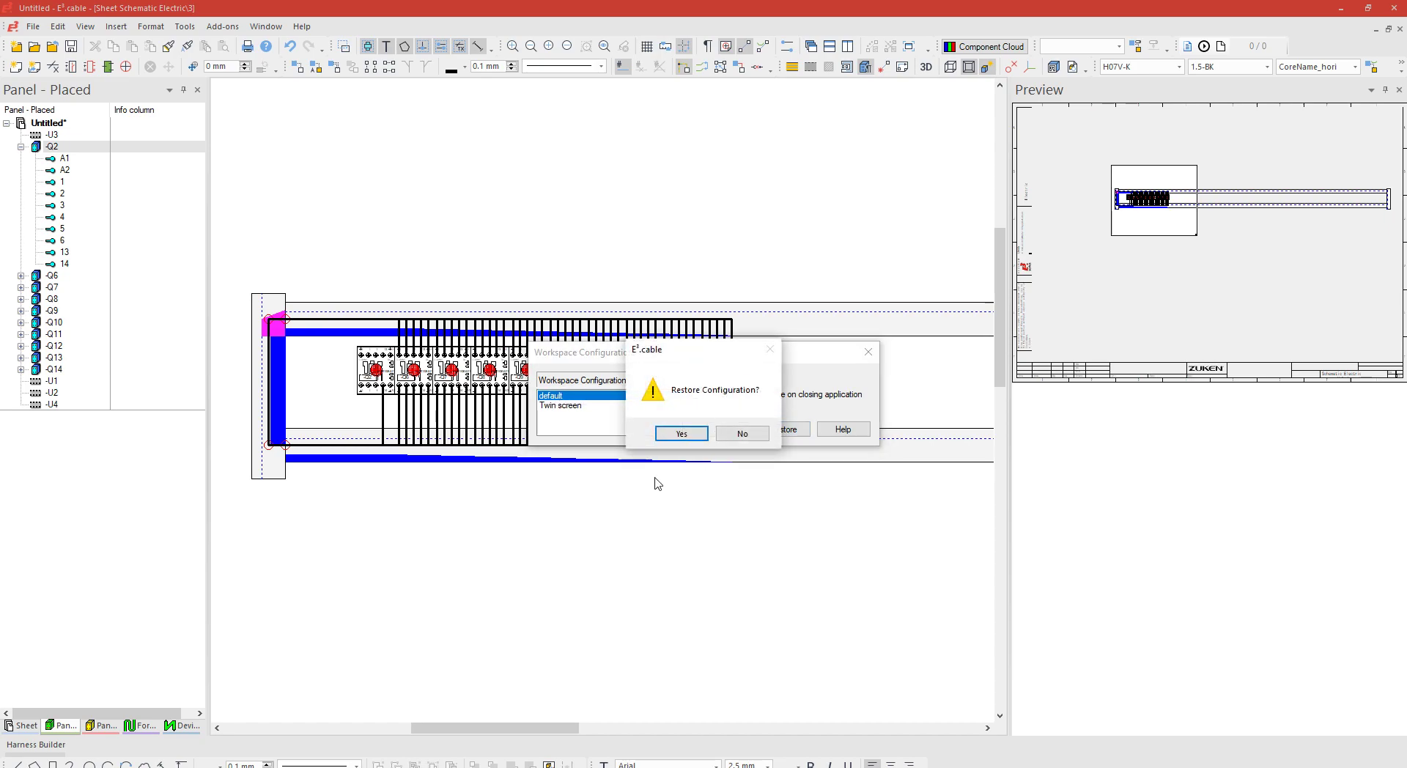
pyautogui.click(681, 433)
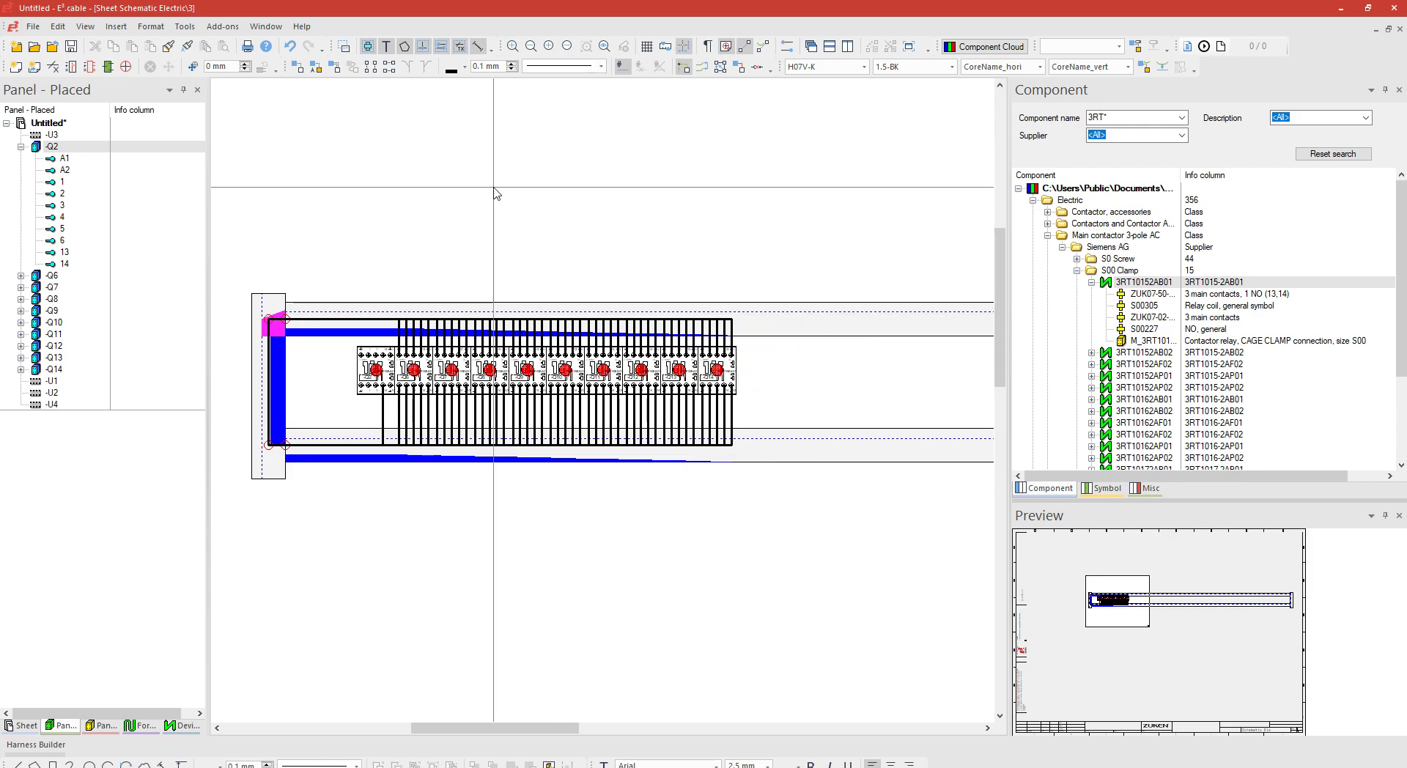
pyautogui.click(85, 27)
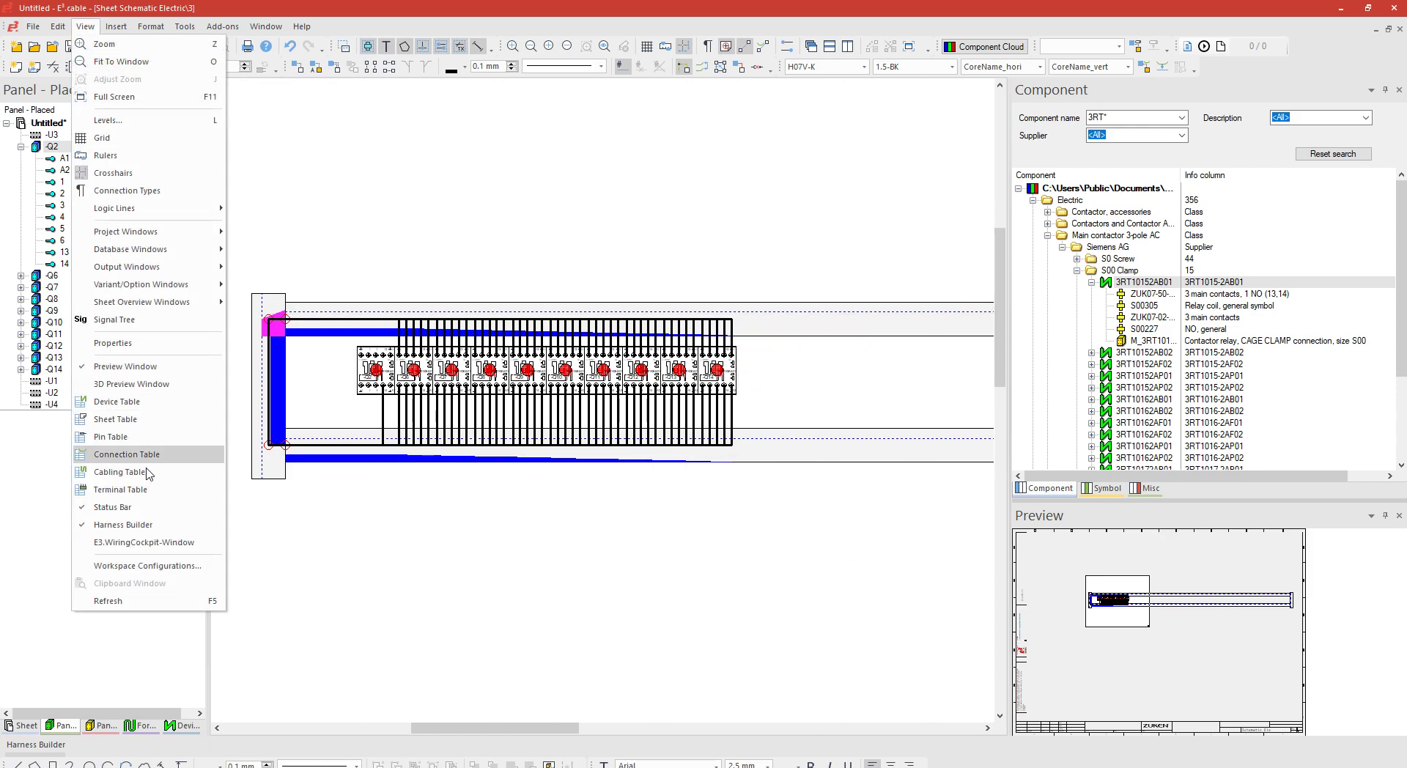
pyautogui.click(150, 566)
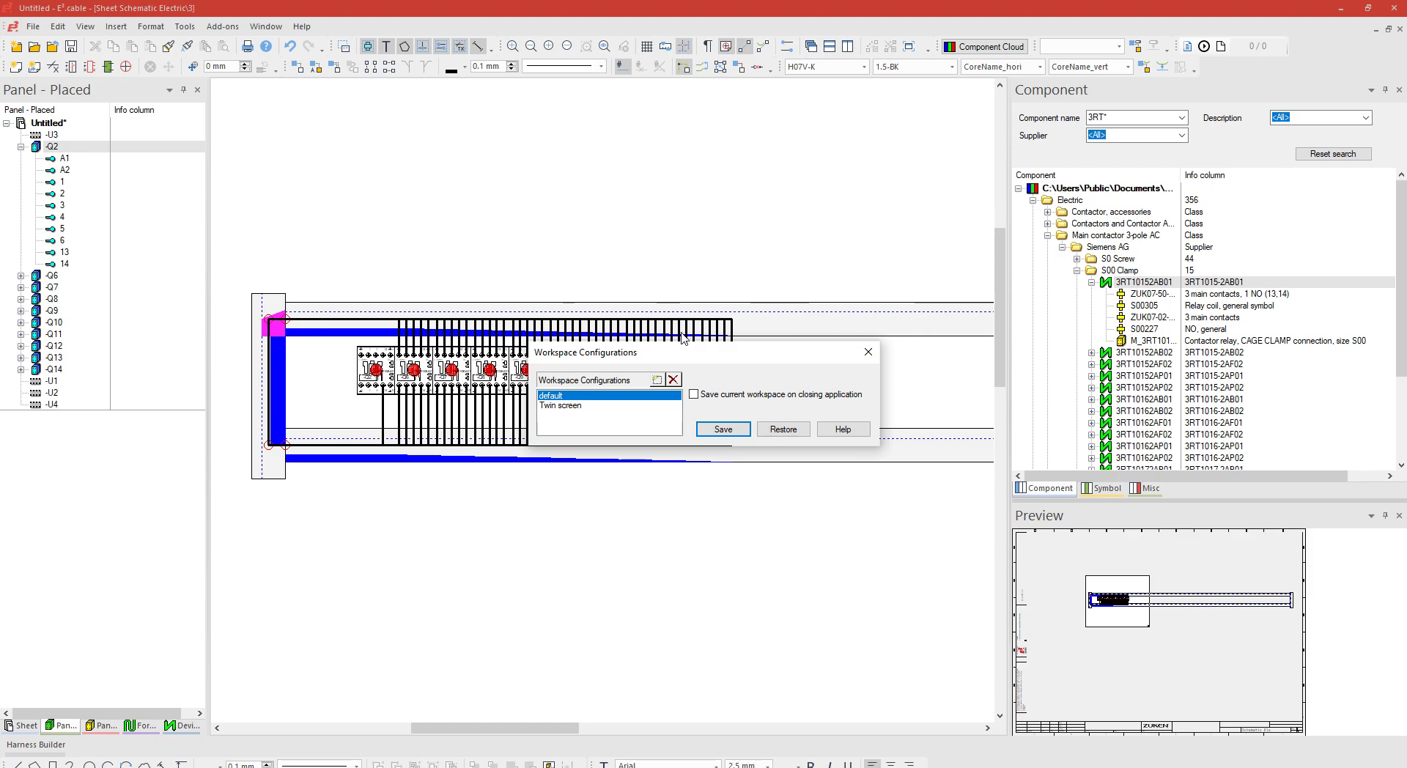
pyautogui.click(869, 352)
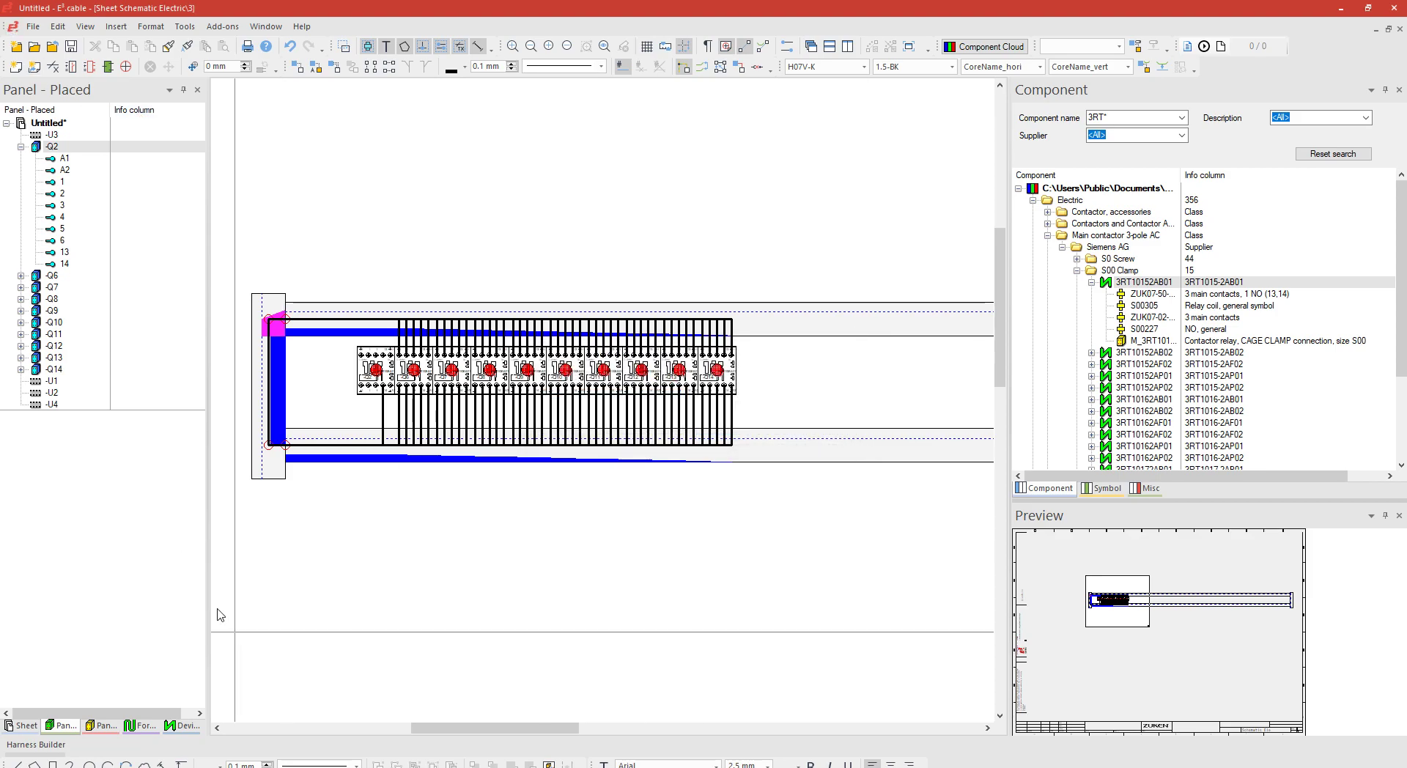
# Close the Panel - Placed, Panel - Not Placed and next project panels, then drag out Devices
pyautogui.click(197, 89)
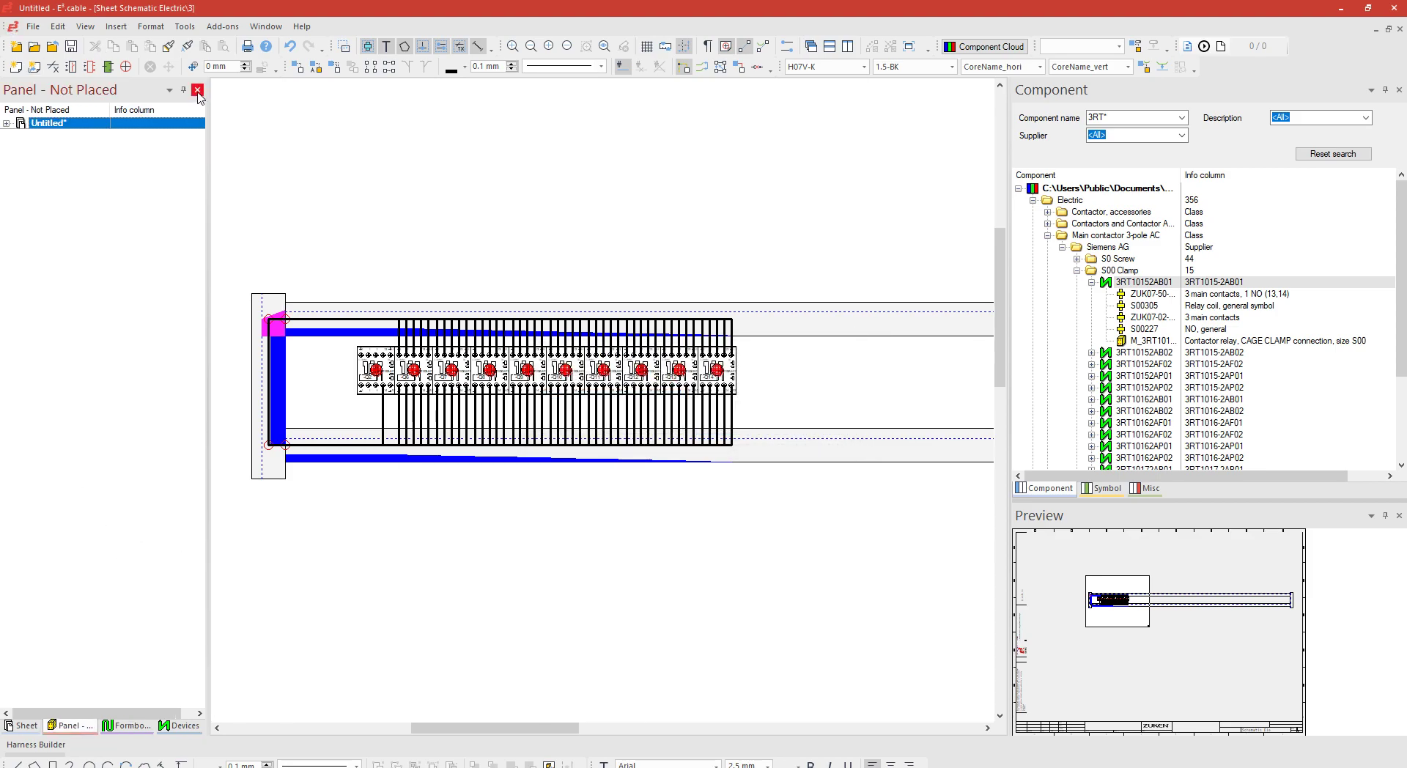
pyautogui.click(197, 89)
pyautogui.click(197, 90)
pyautogui.moveTo(66, 90); pyautogui.dragTo(99, 765)
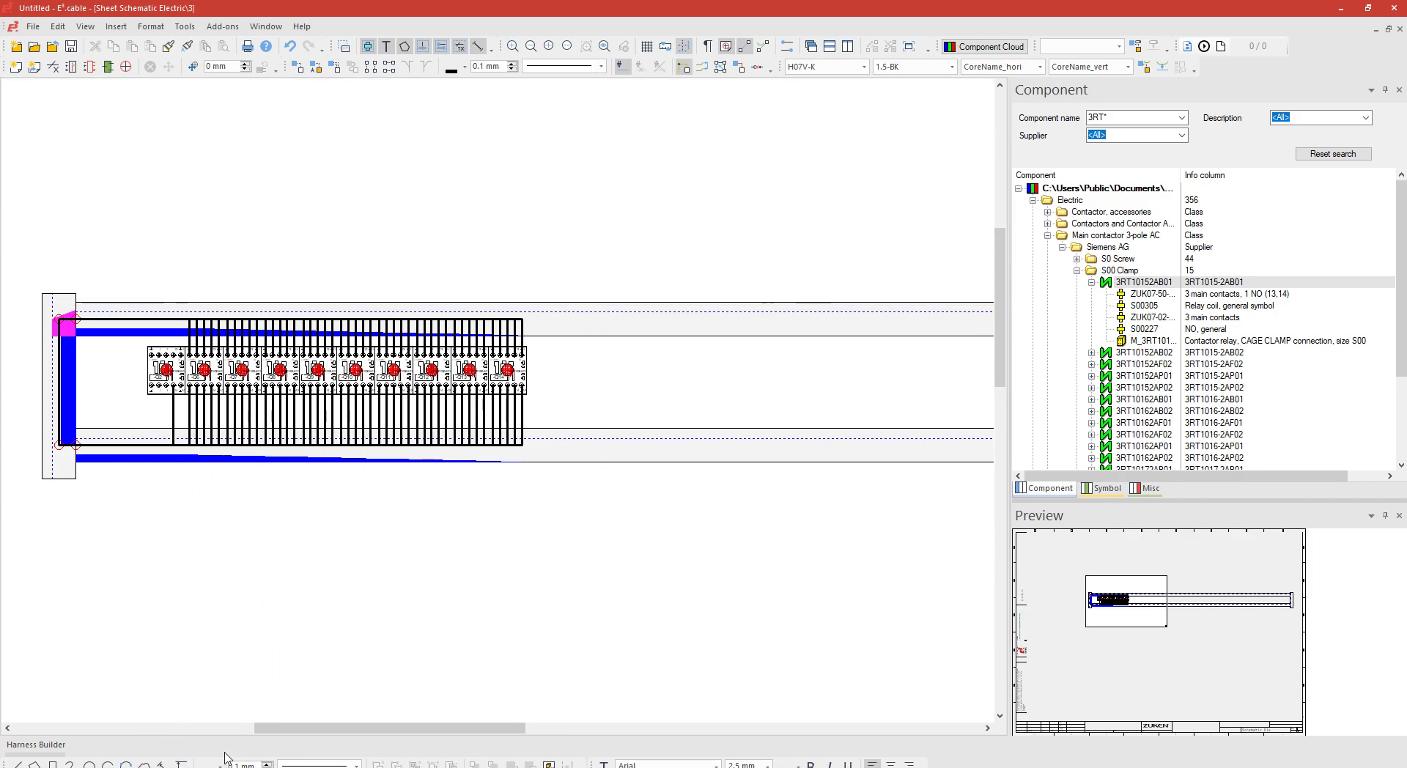
# Select 'Twin screen' in Workspace Configurations and restore it, confirming with Yes
pyautogui.click(87, 28)
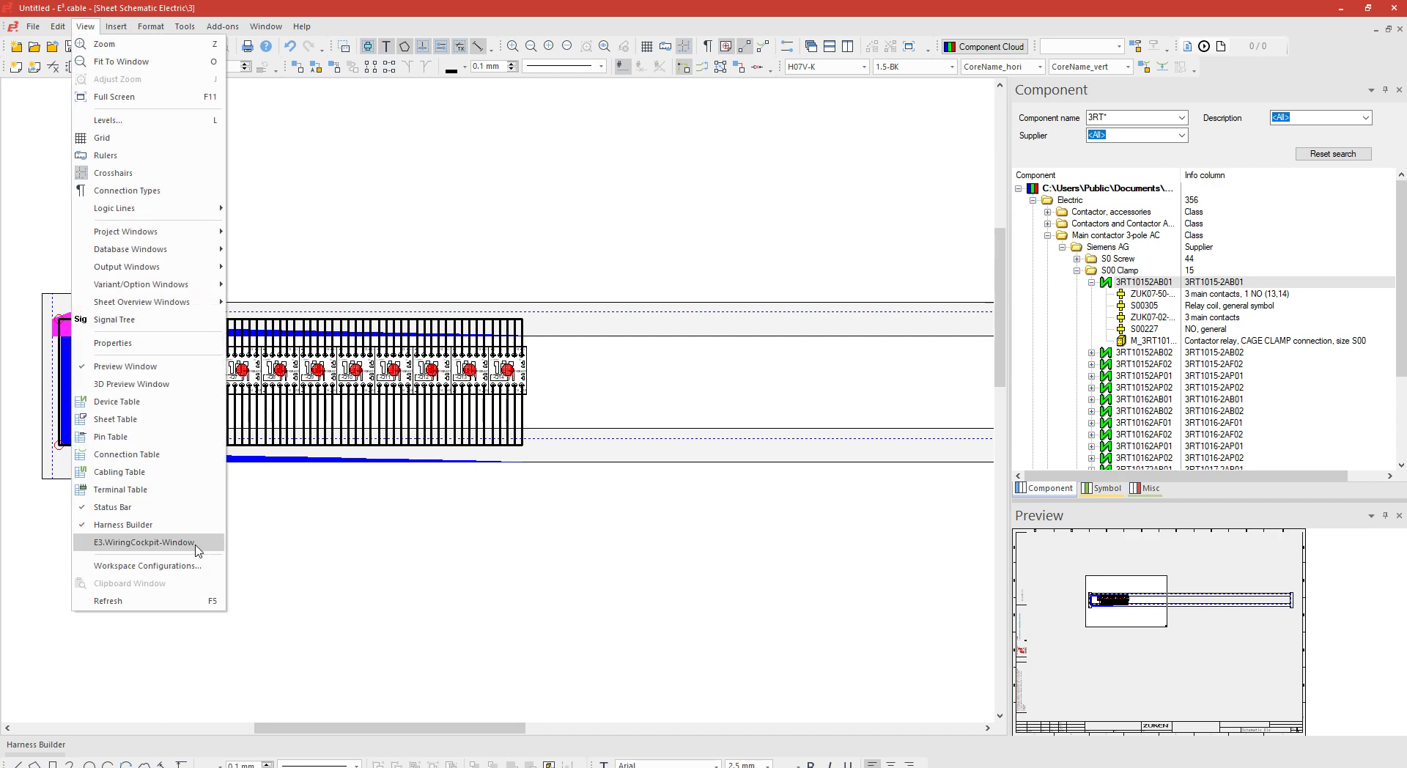
pyautogui.click(179, 566)
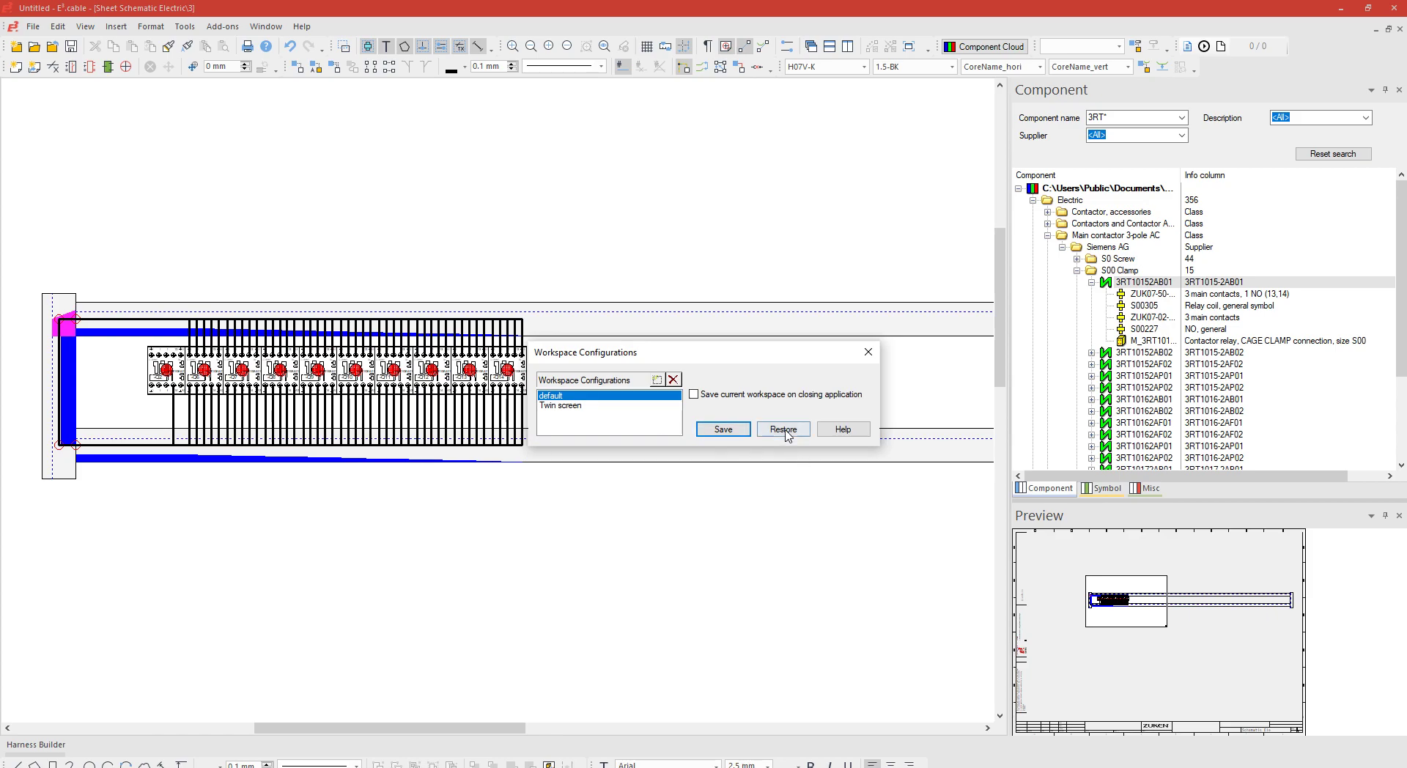
pyautogui.click(592, 405)
pyautogui.click(780, 433)
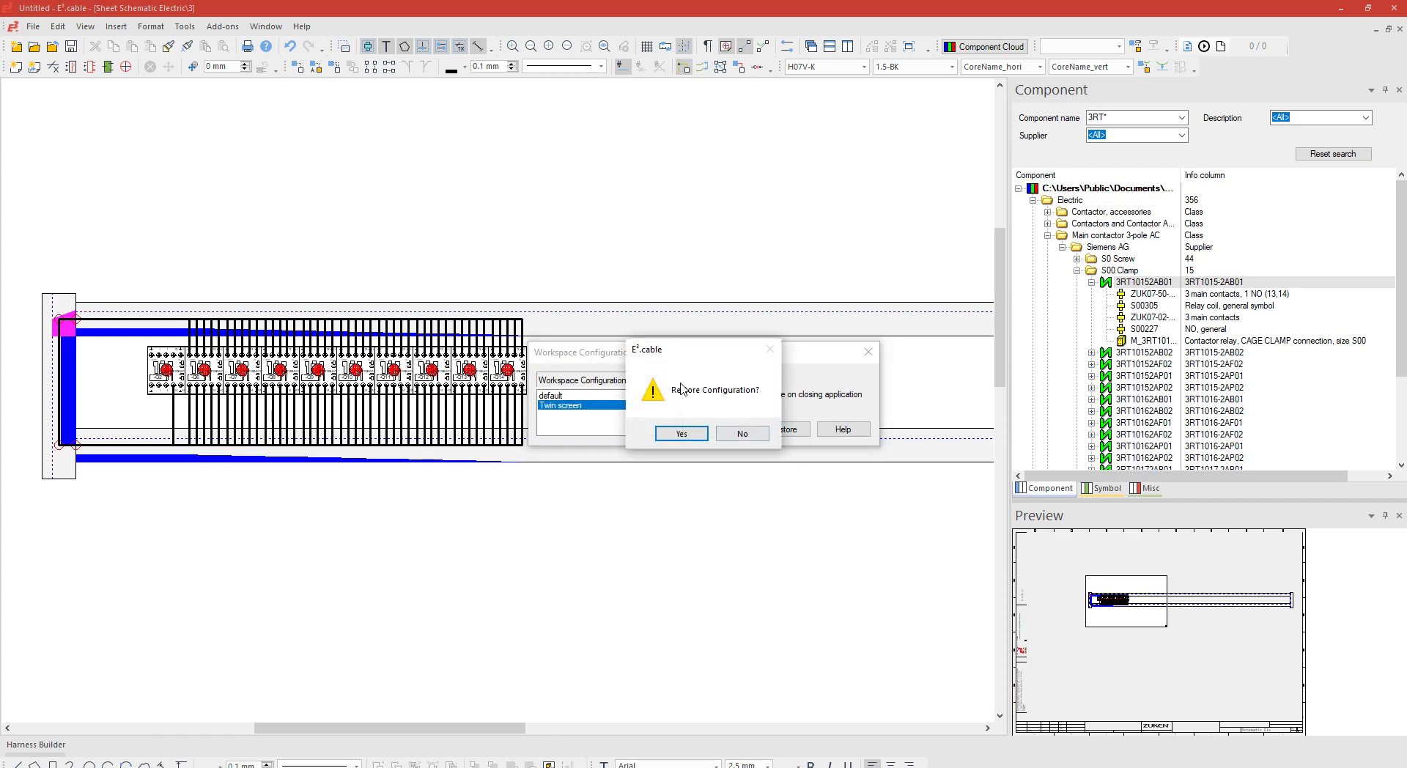
pyautogui.click(676, 431)
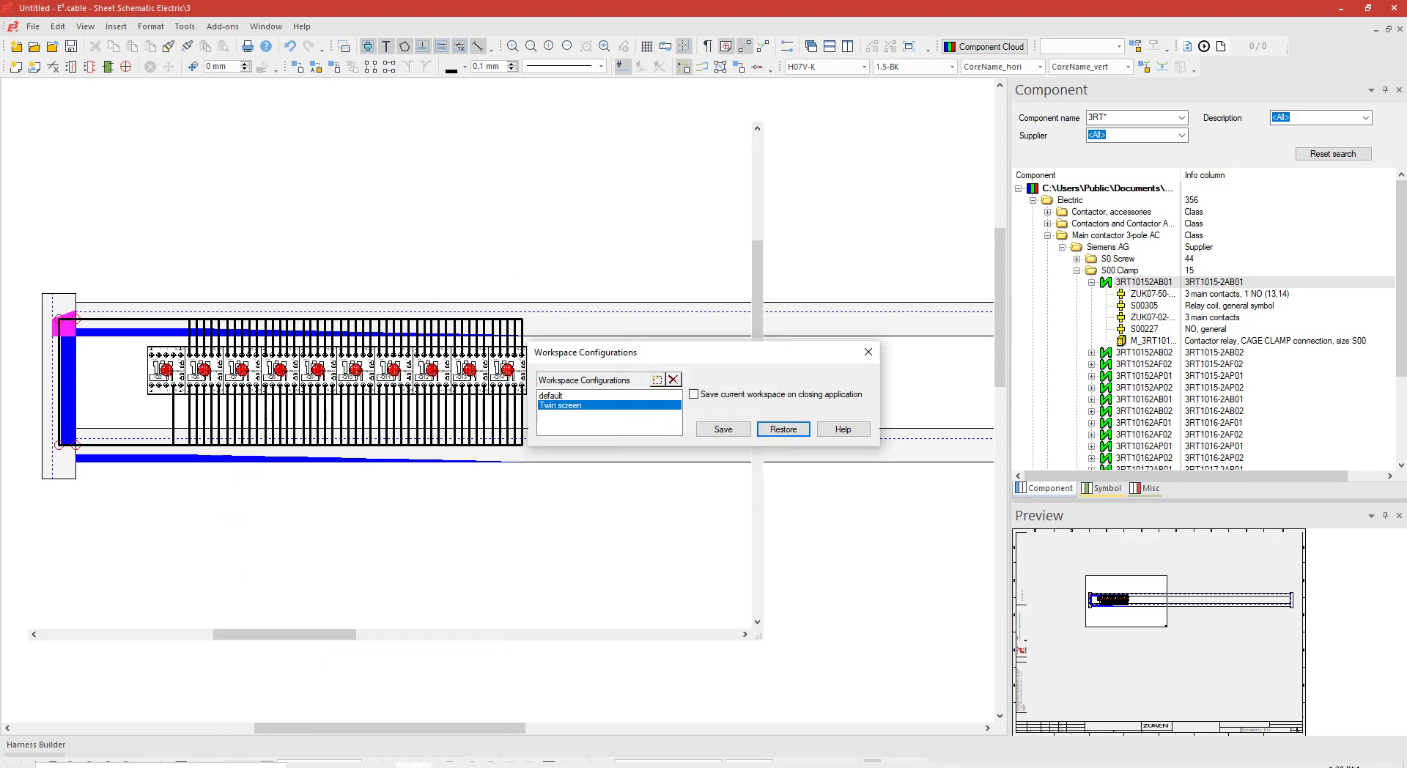
# Open a new File Explorer window from the taskbar and go to the C: drive
pyautogui.rightClick(392, 763)
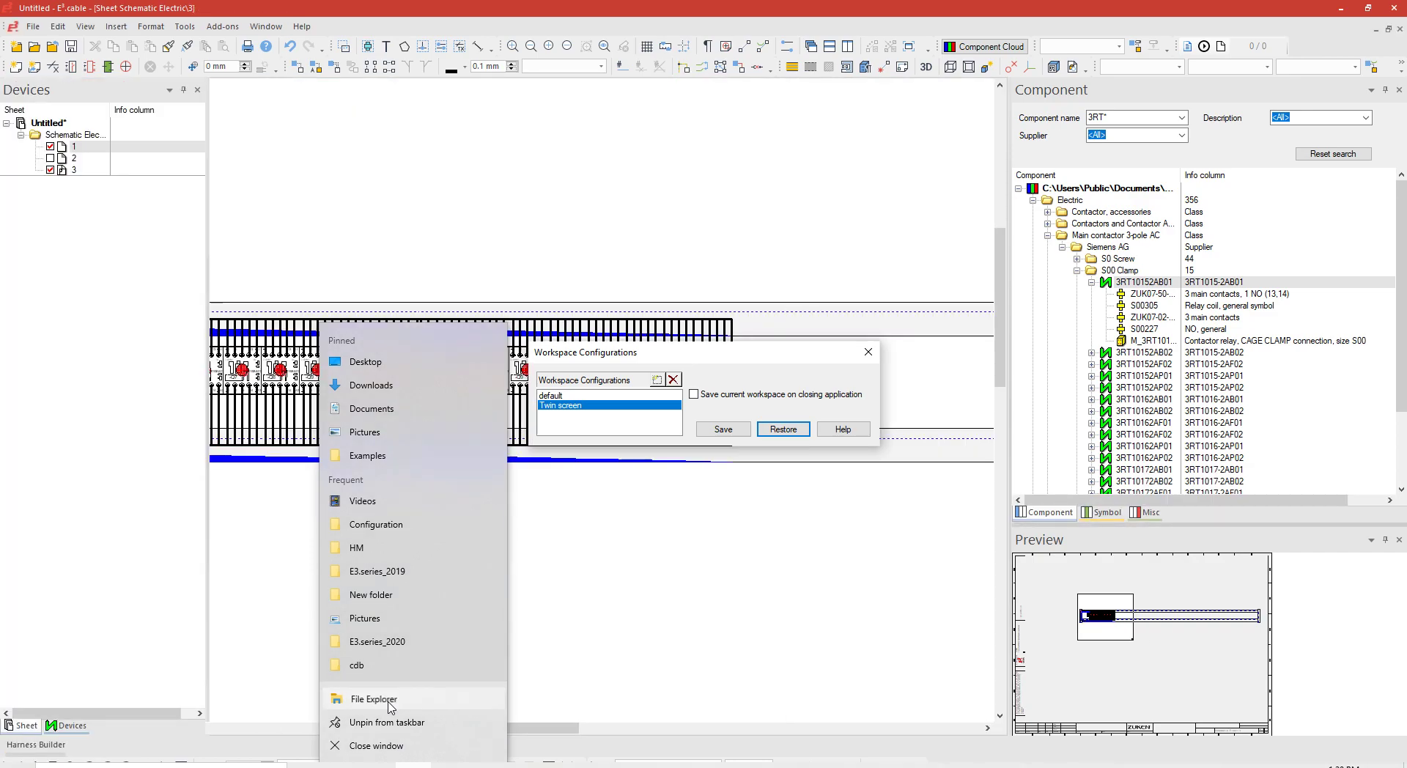
pyautogui.click(391, 702)
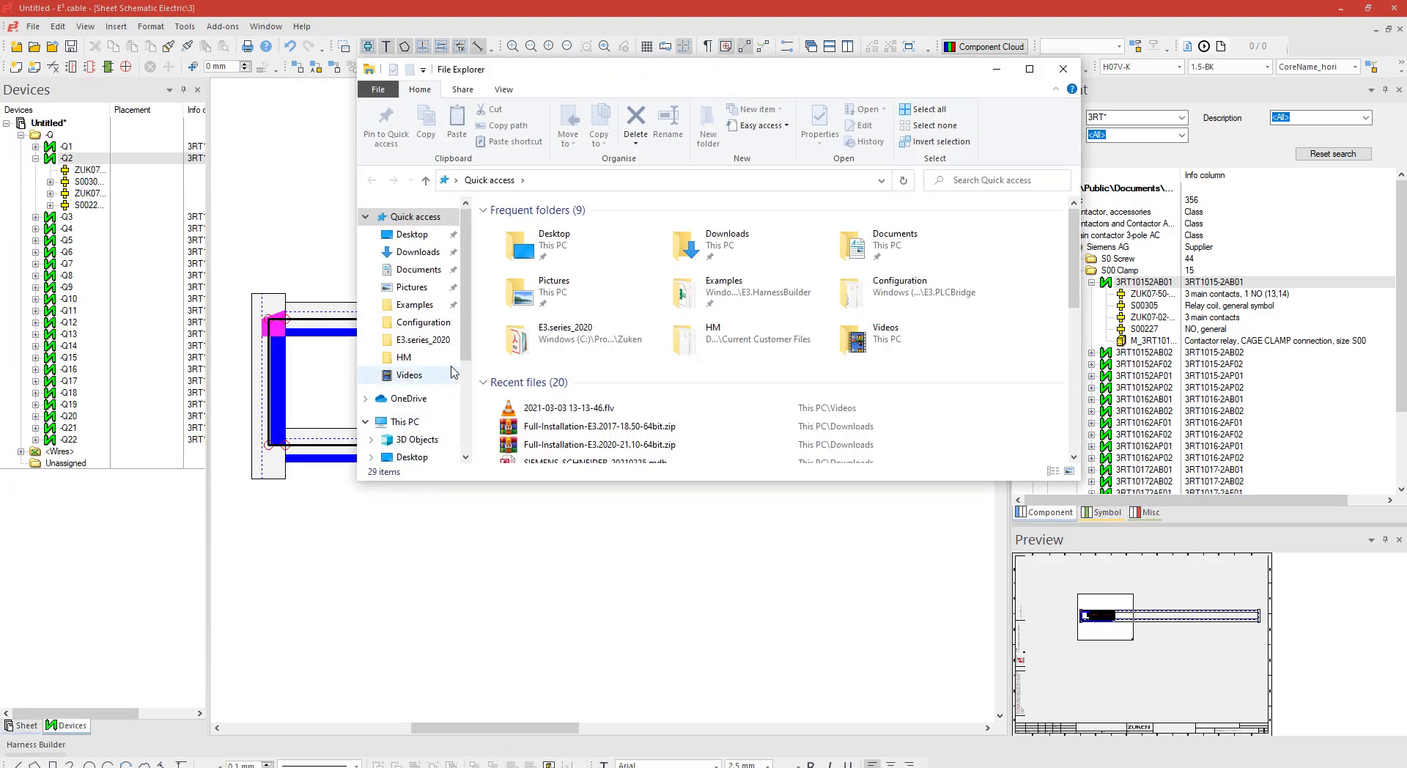
pyautogui.scroll(-3, 414, 443)
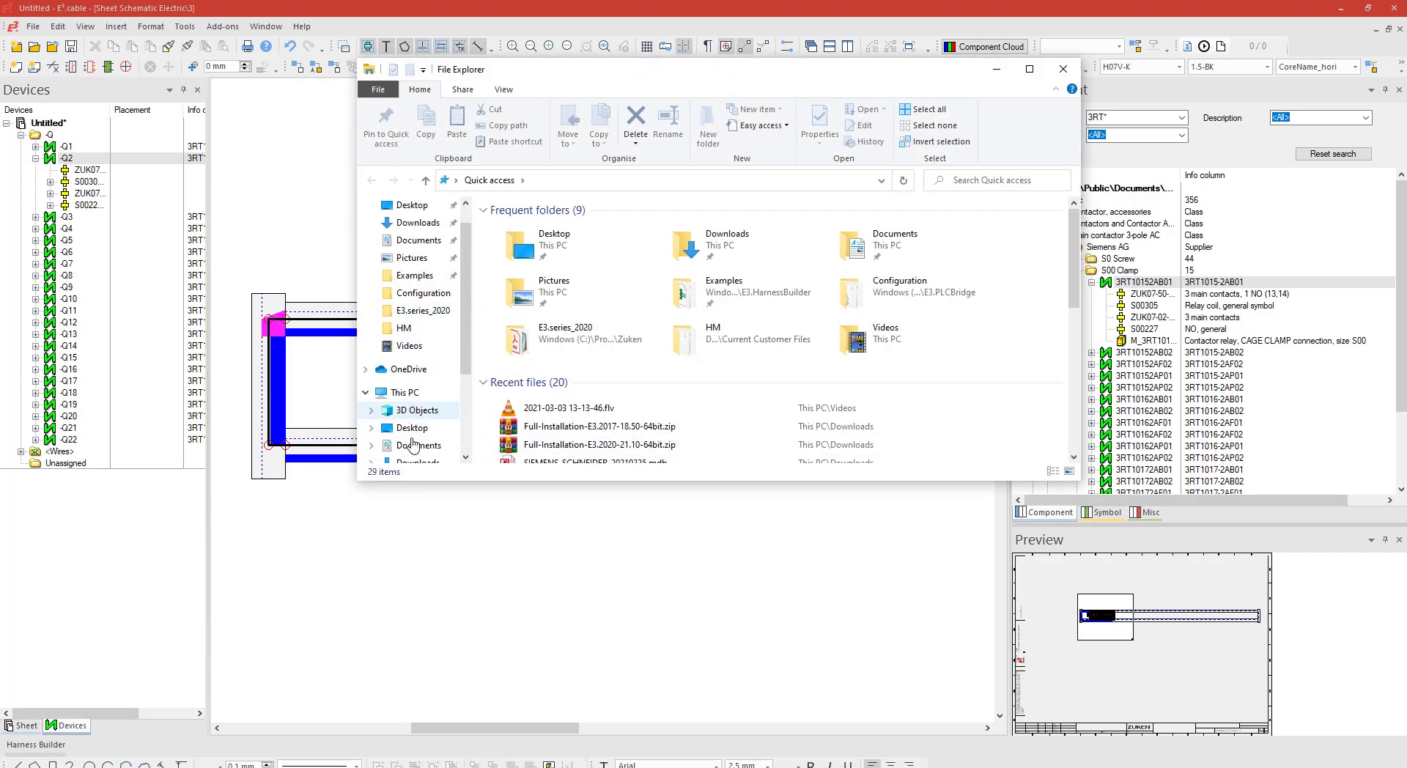
pyautogui.scroll(-1, 427, 454)
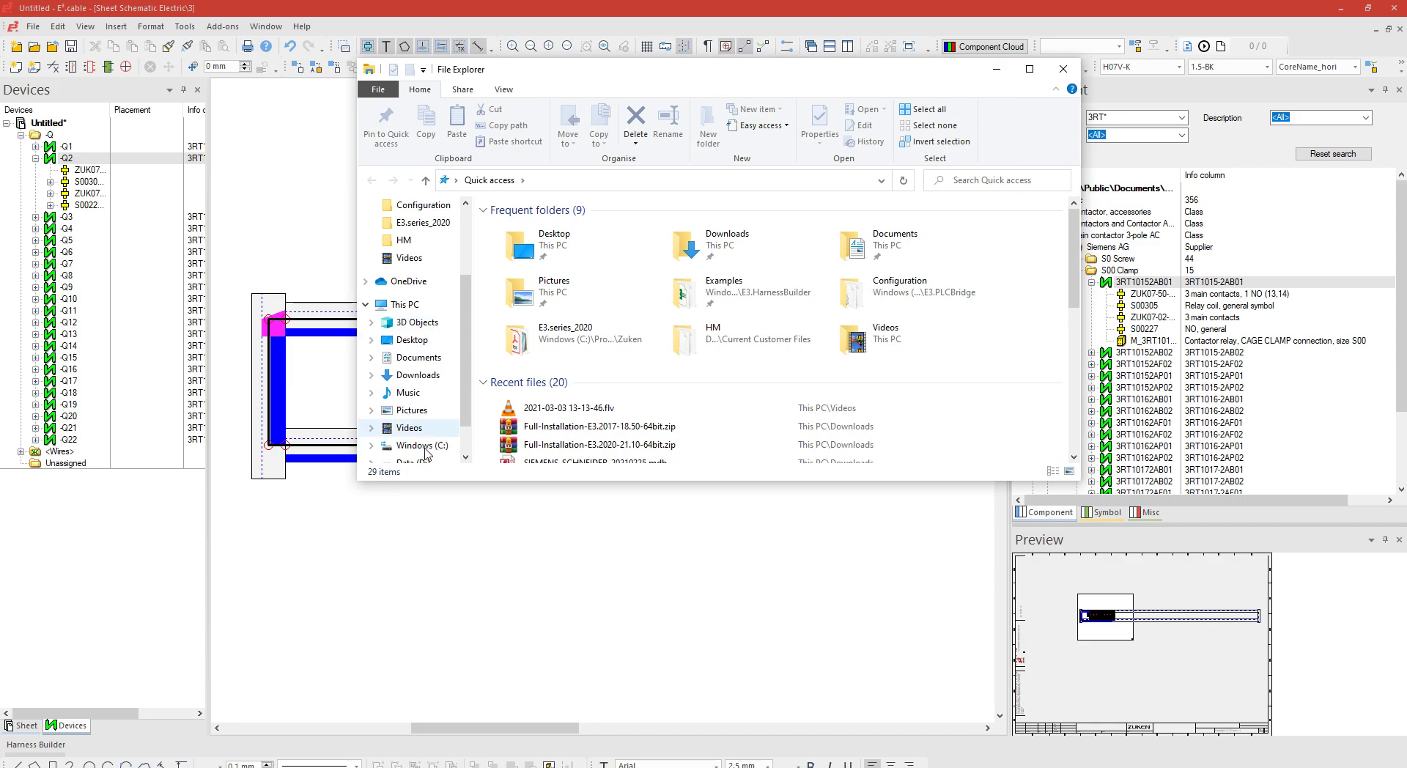
pyautogui.click(420, 447)
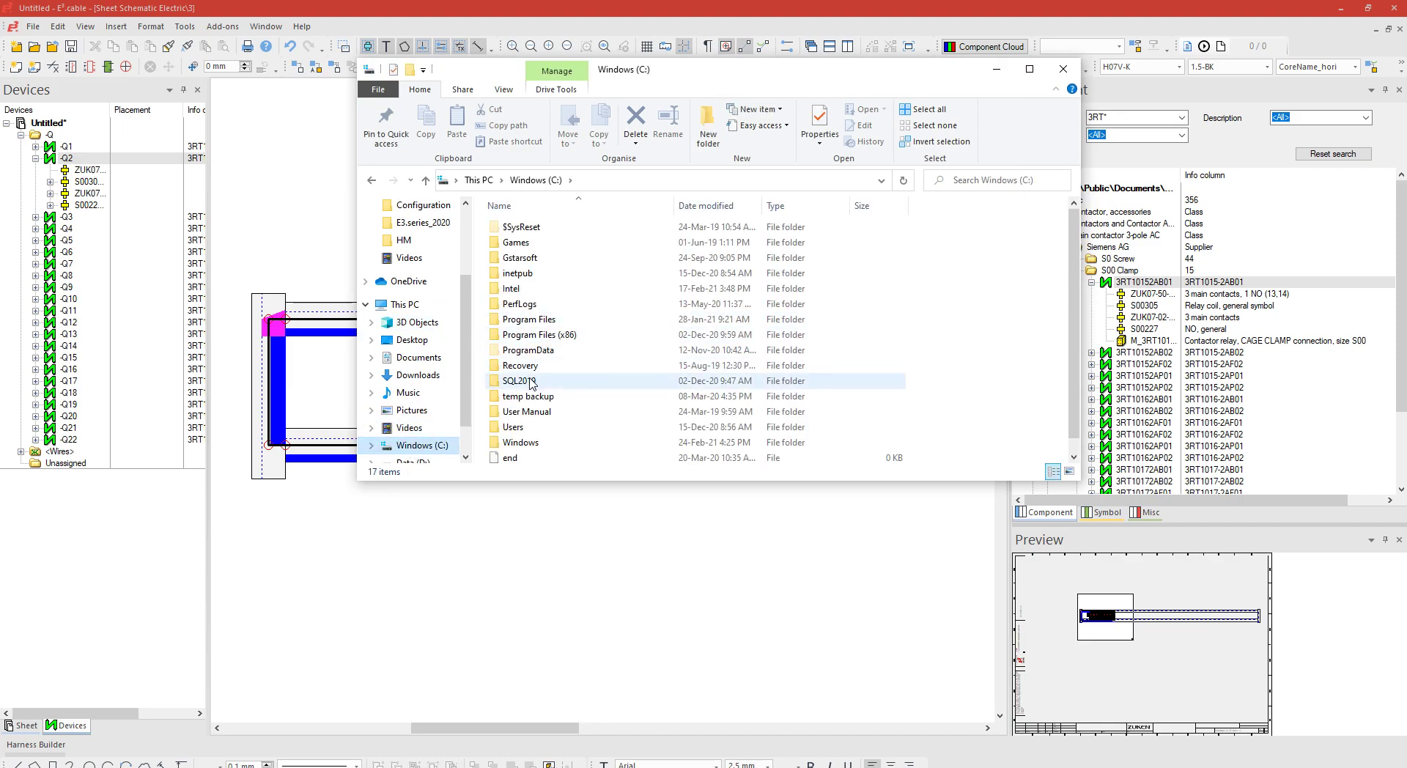
# Browse Users > Public > Public Documents > Zuken > E3.series_2020
pyautogui.doubleClick(518, 427)
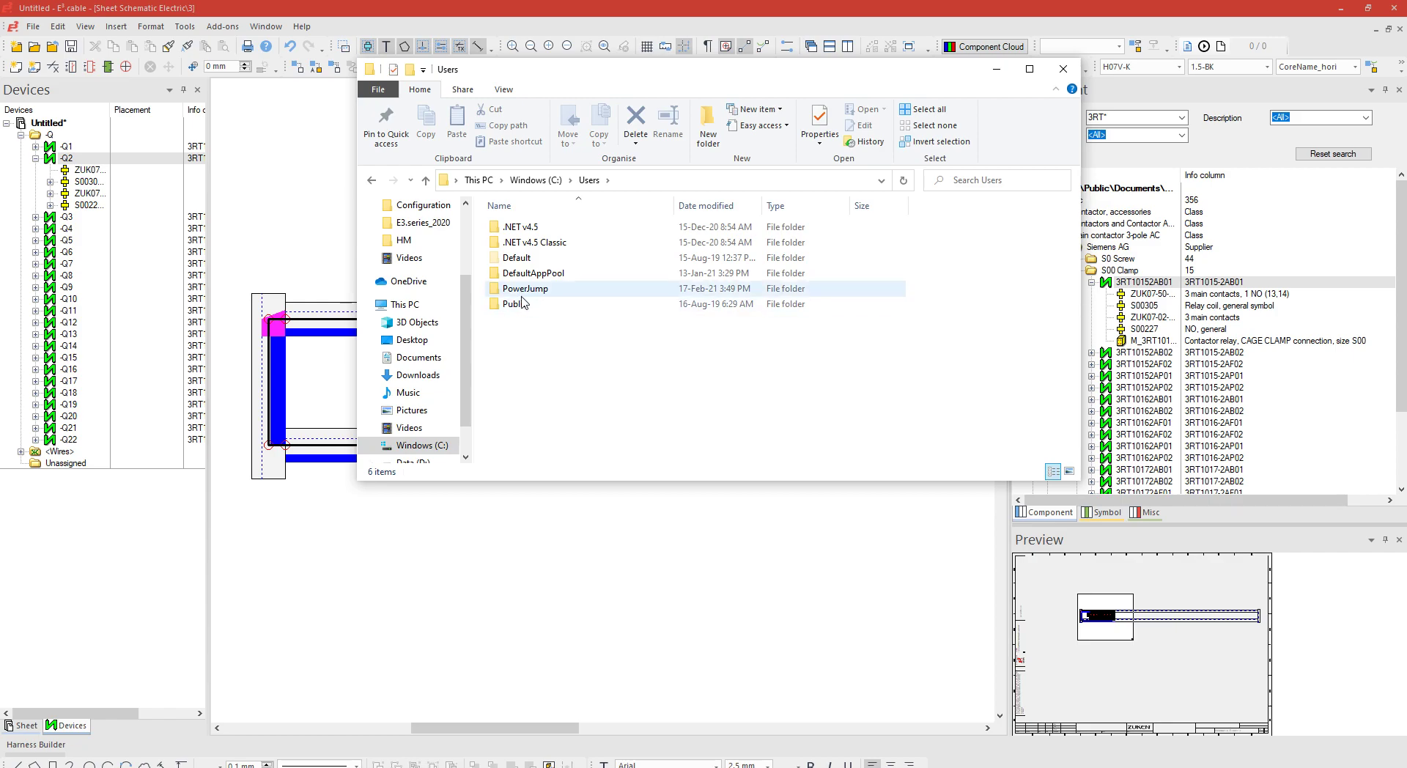
pyautogui.doubleClick(519, 304)
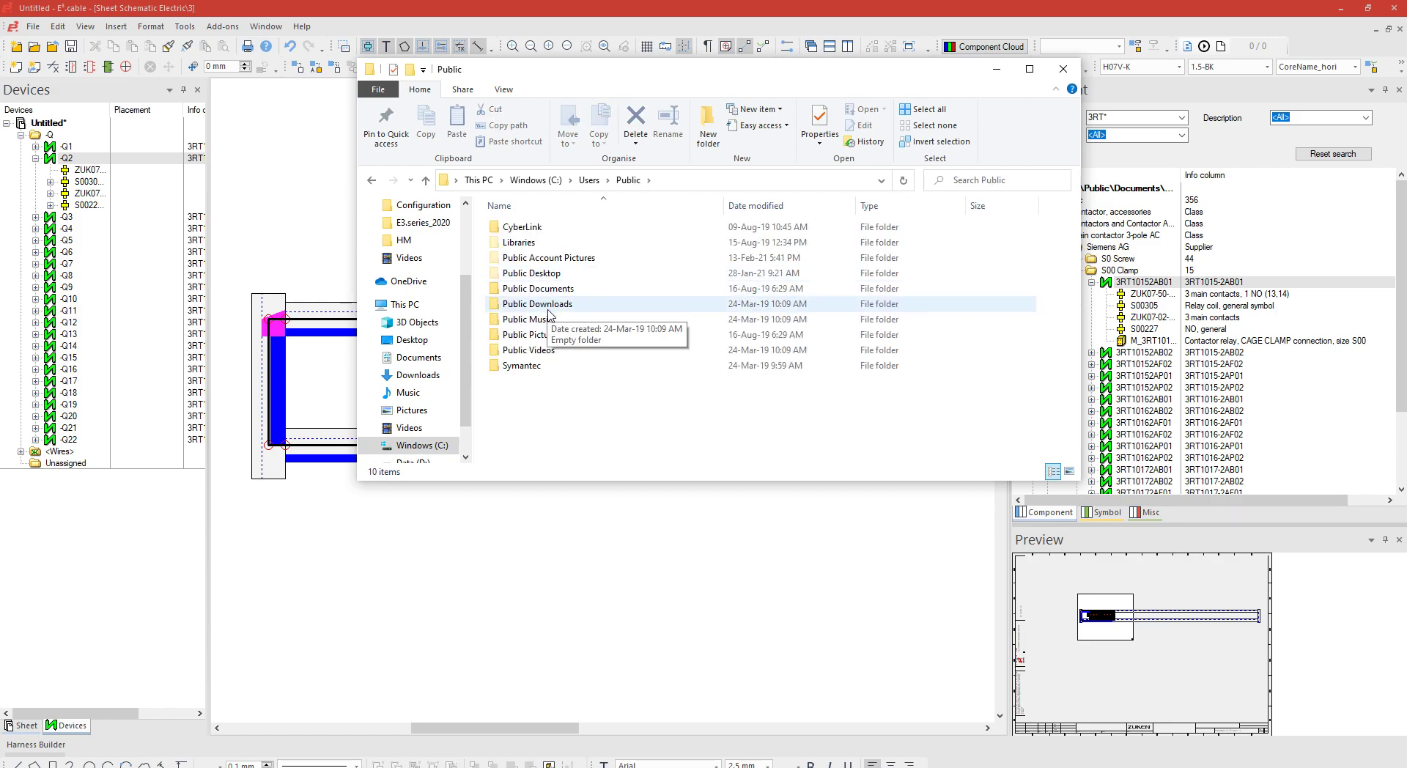
pyautogui.doubleClick(522, 290)
pyautogui.doubleClick(515, 244)
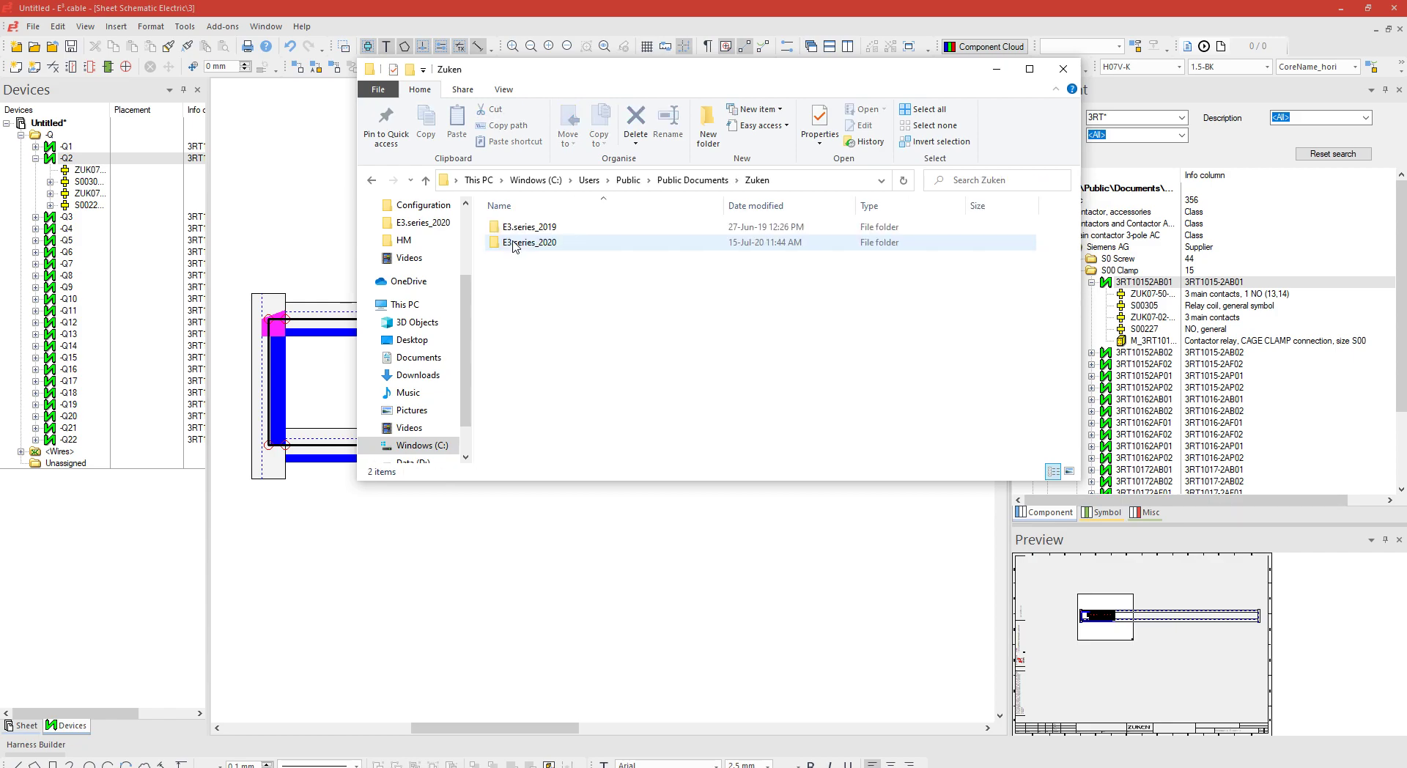
pyautogui.doubleClick(521, 244)
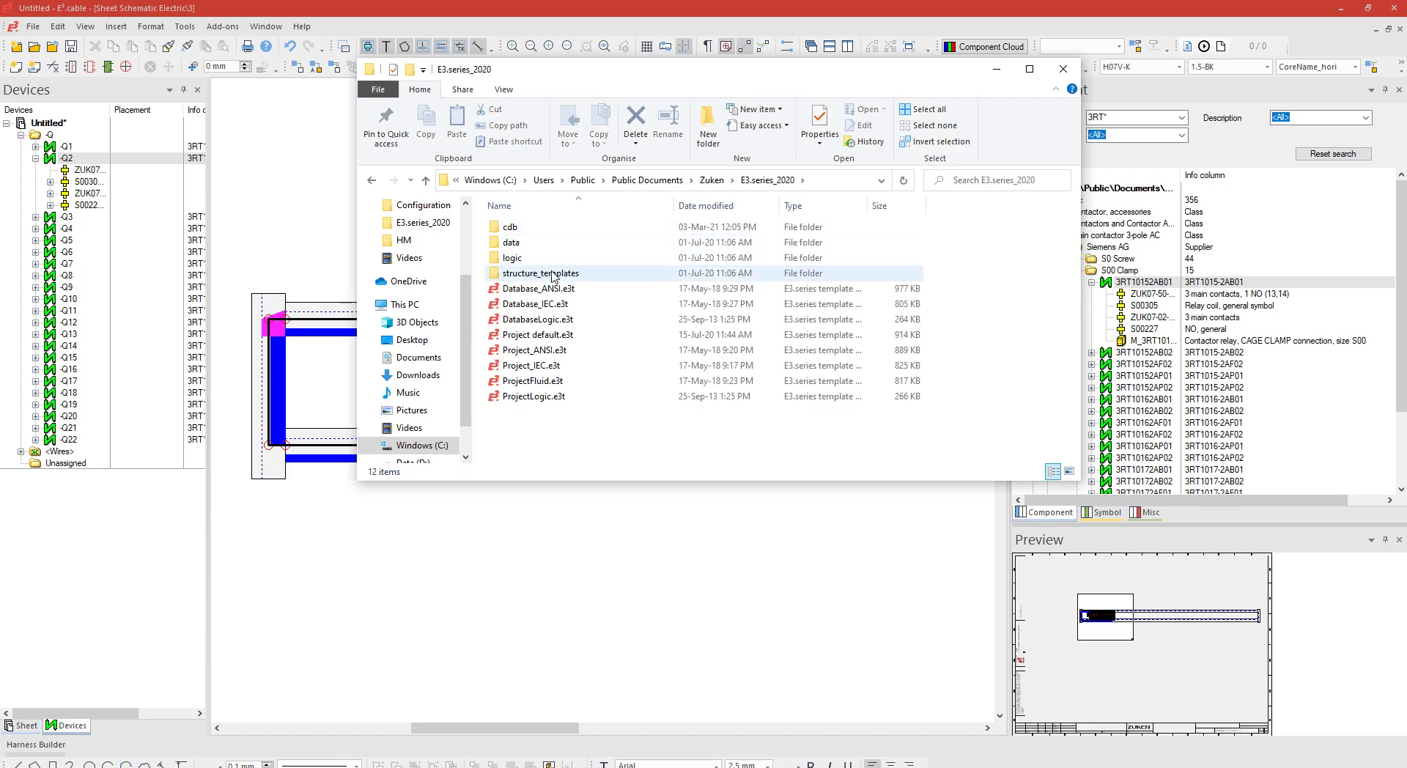
# Check the data folder, the Default profile's AppData\Roaming and the Public folder, returning to Users
pyautogui.doubleClick(552, 244)
pyautogui.hotkey('alt', 'Up')
pyautogui.hotkey('alt', 'Up')
pyautogui.hotkey('alt', 'Up')
pyautogui.hotkey('alt', 'Up')
pyautogui.hotkey('alt', 'Up')
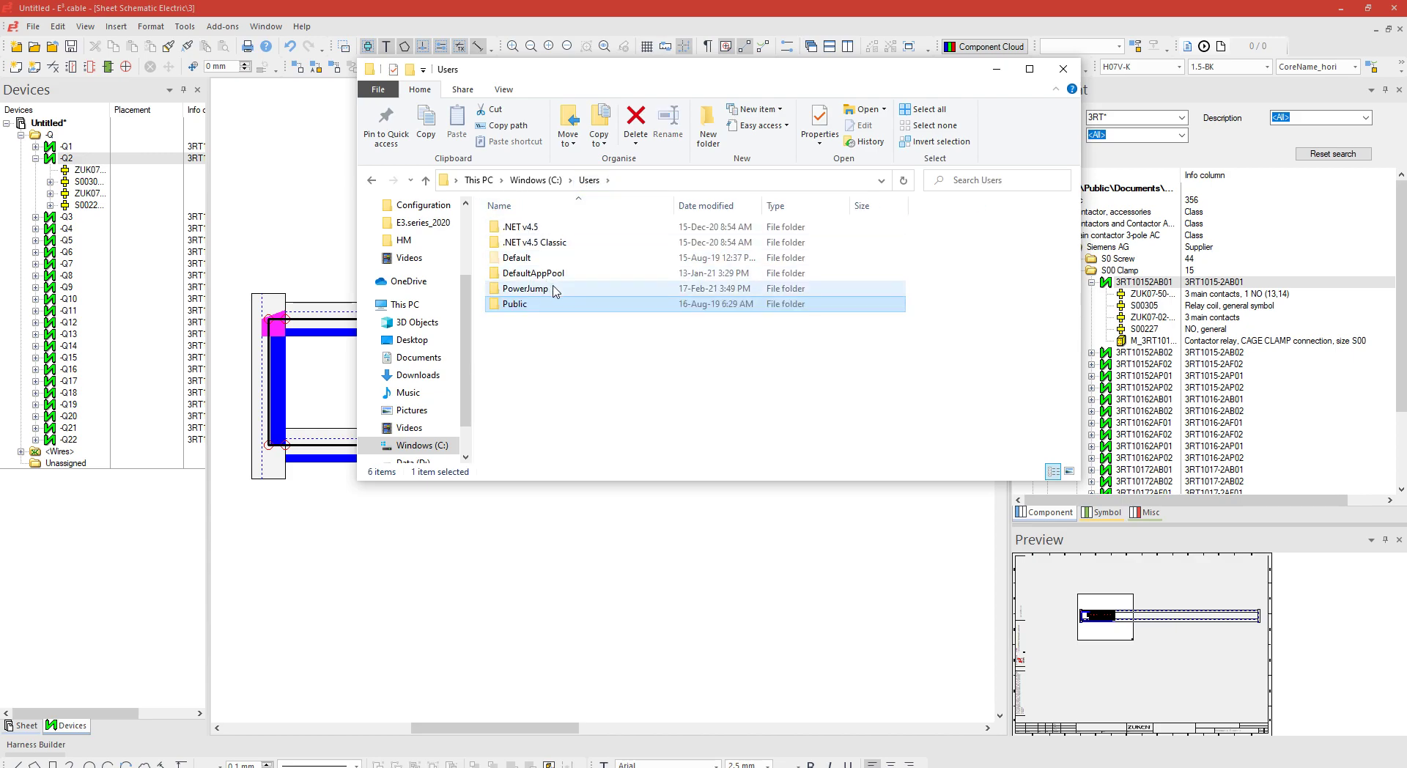
pyautogui.doubleClick(525, 258)
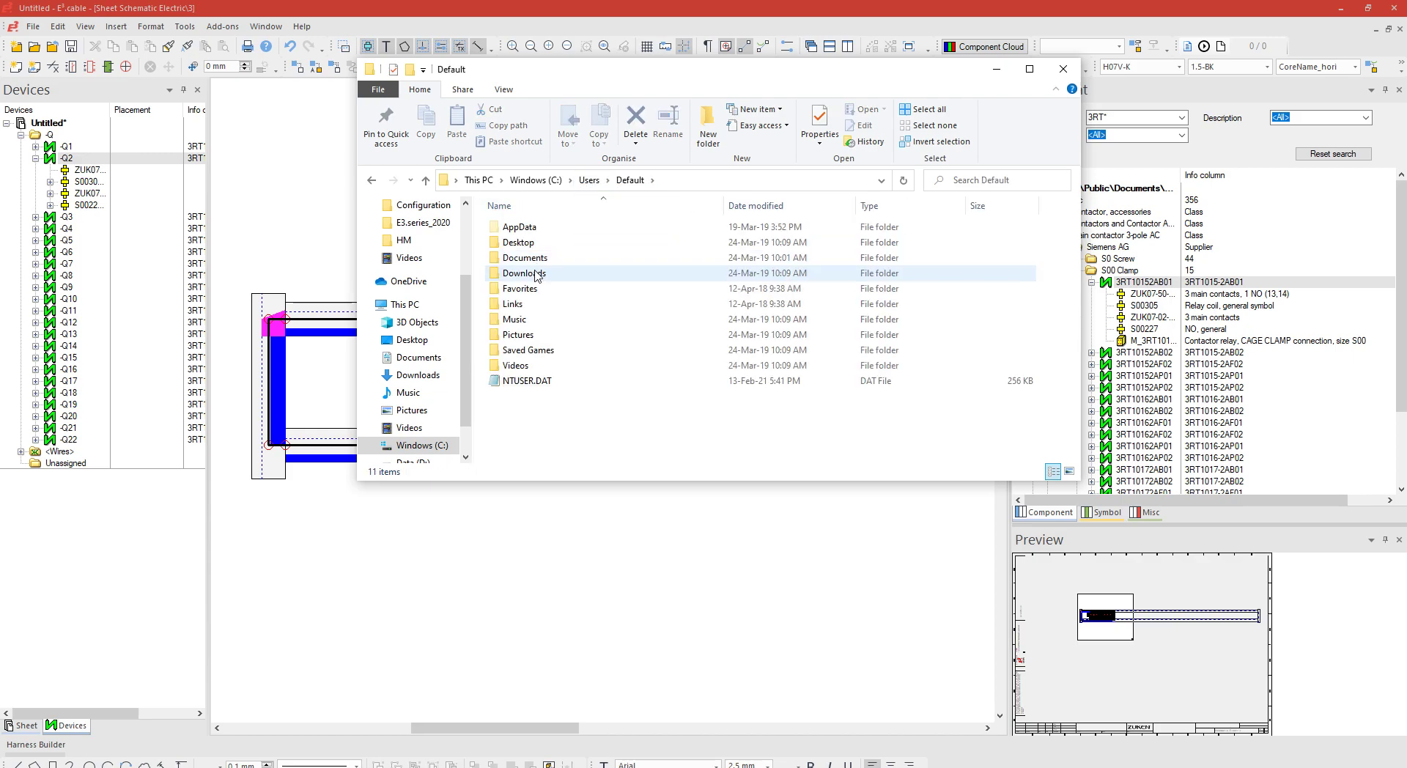
pyautogui.doubleClick(522, 228)
pyautogui.doubleClick(526, 242)
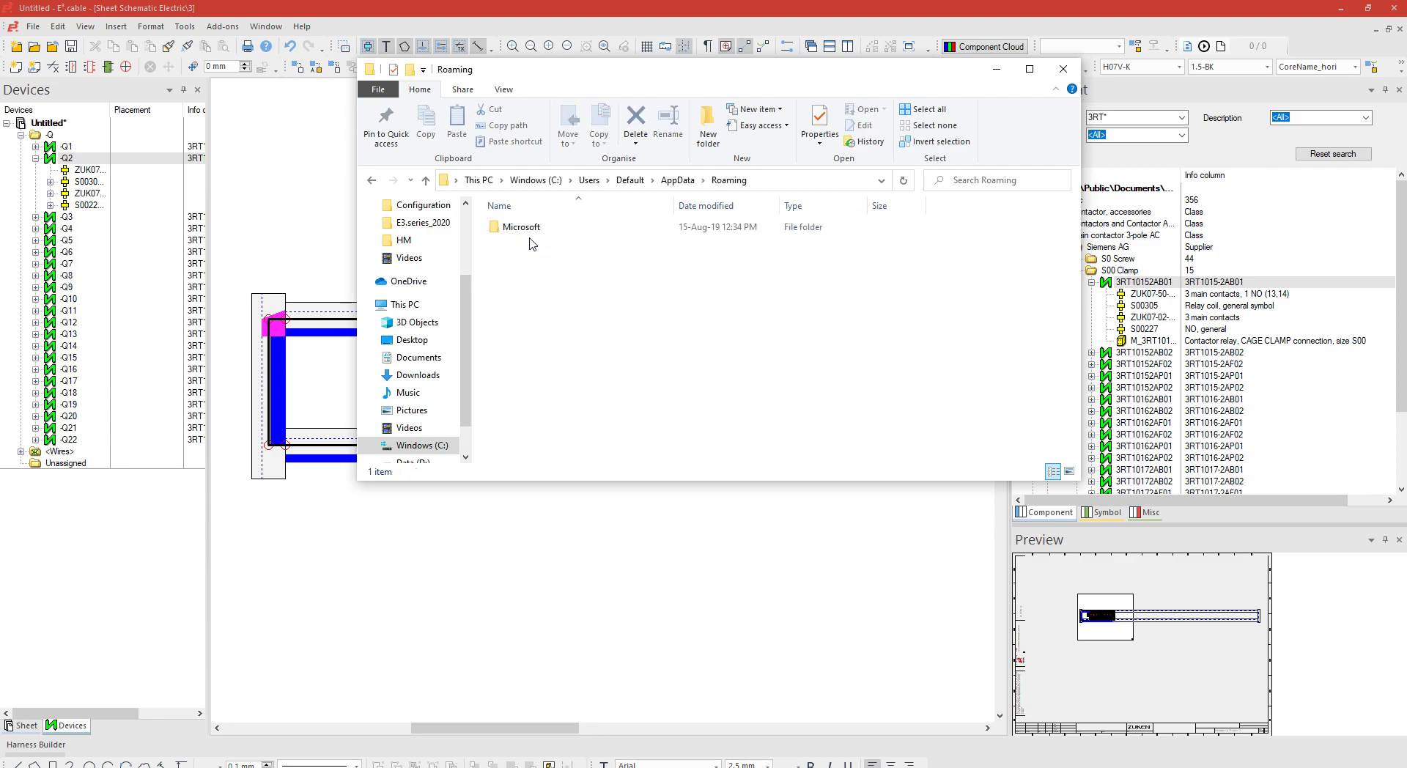
pyautogui.doubleClick(532, 230)
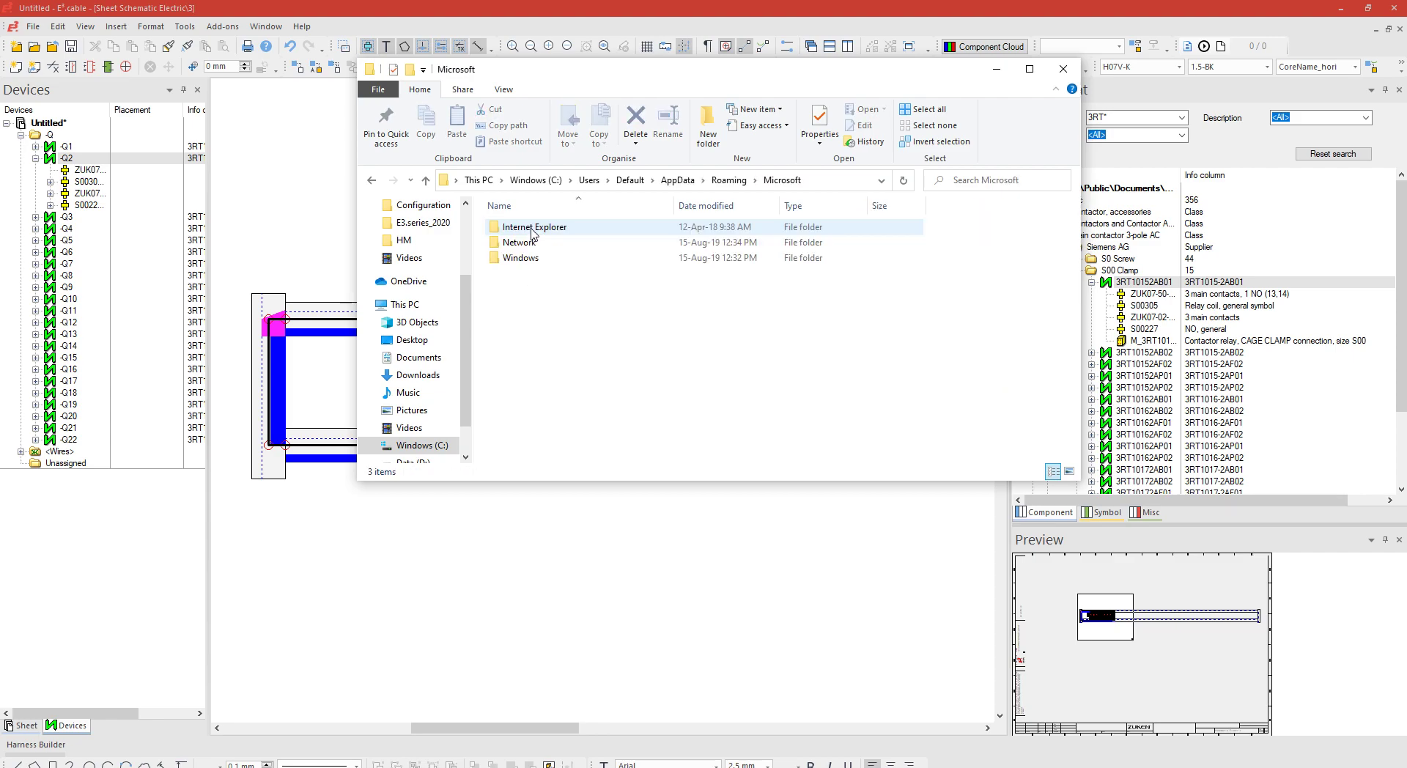
pyautogui.click(589, 179)
pyautogui.doubleClick(530, 304)
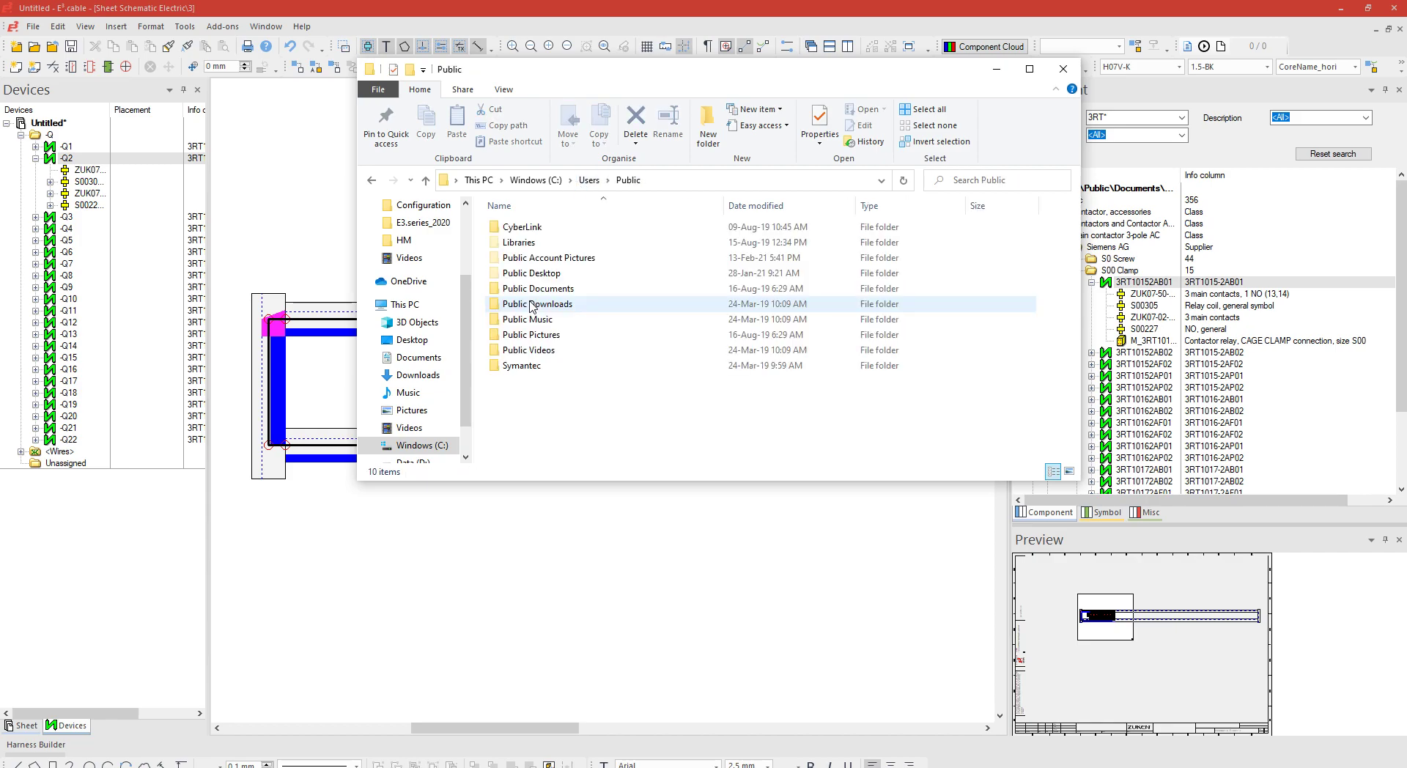
pyautogui.hotkey('alt', 'Left')
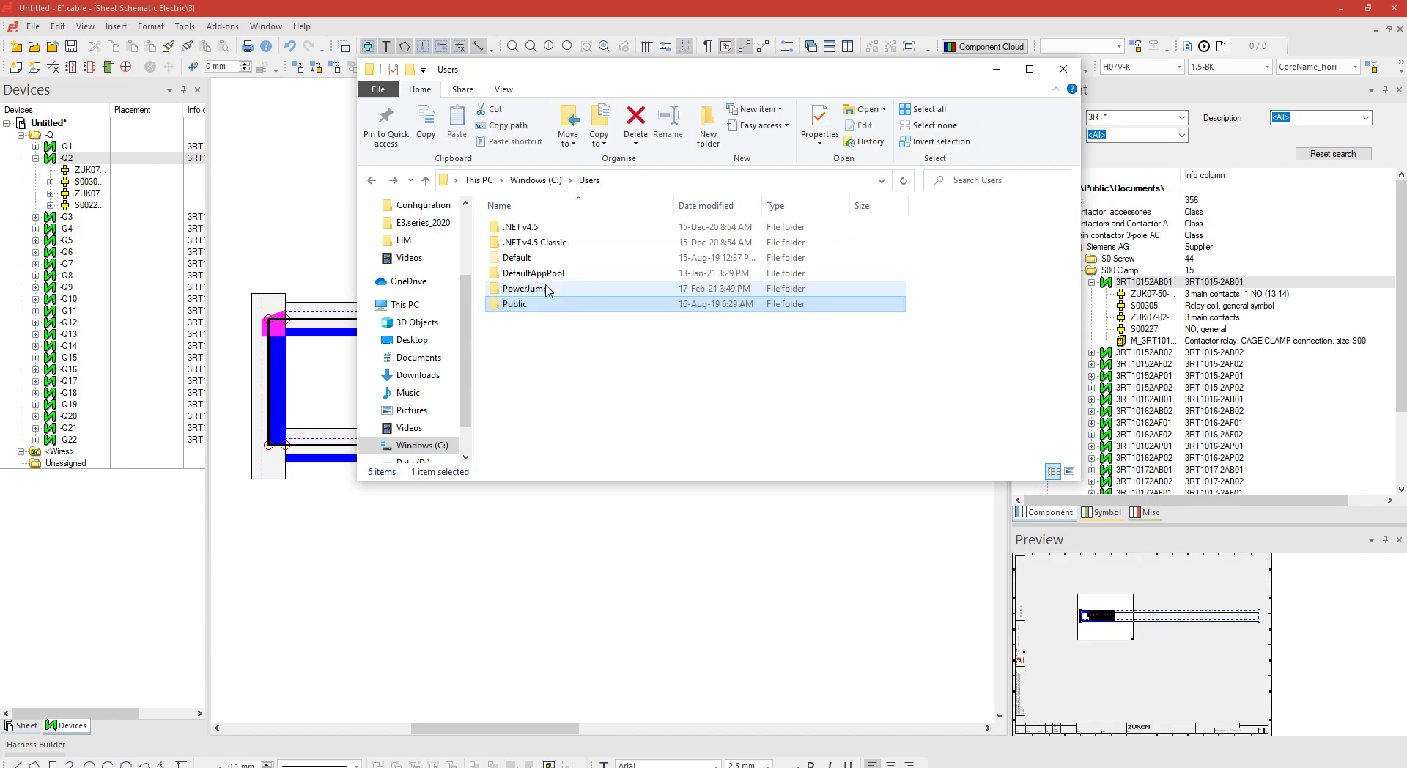
# Go into the user's own profile's AppData\Roaming and open the Zuken folder
pyautogui.doubleClick(542, 289)
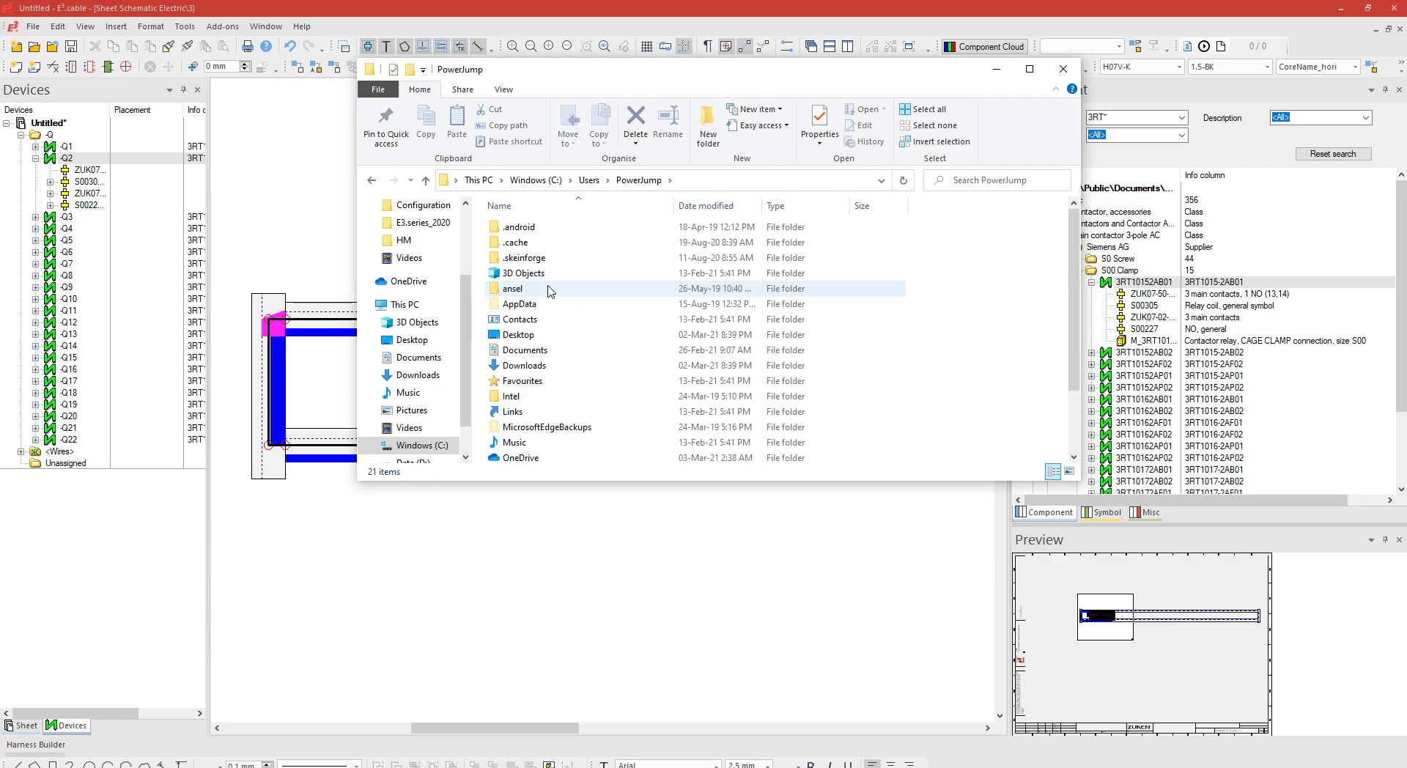
pyautogui.doubleClick(518, 304)
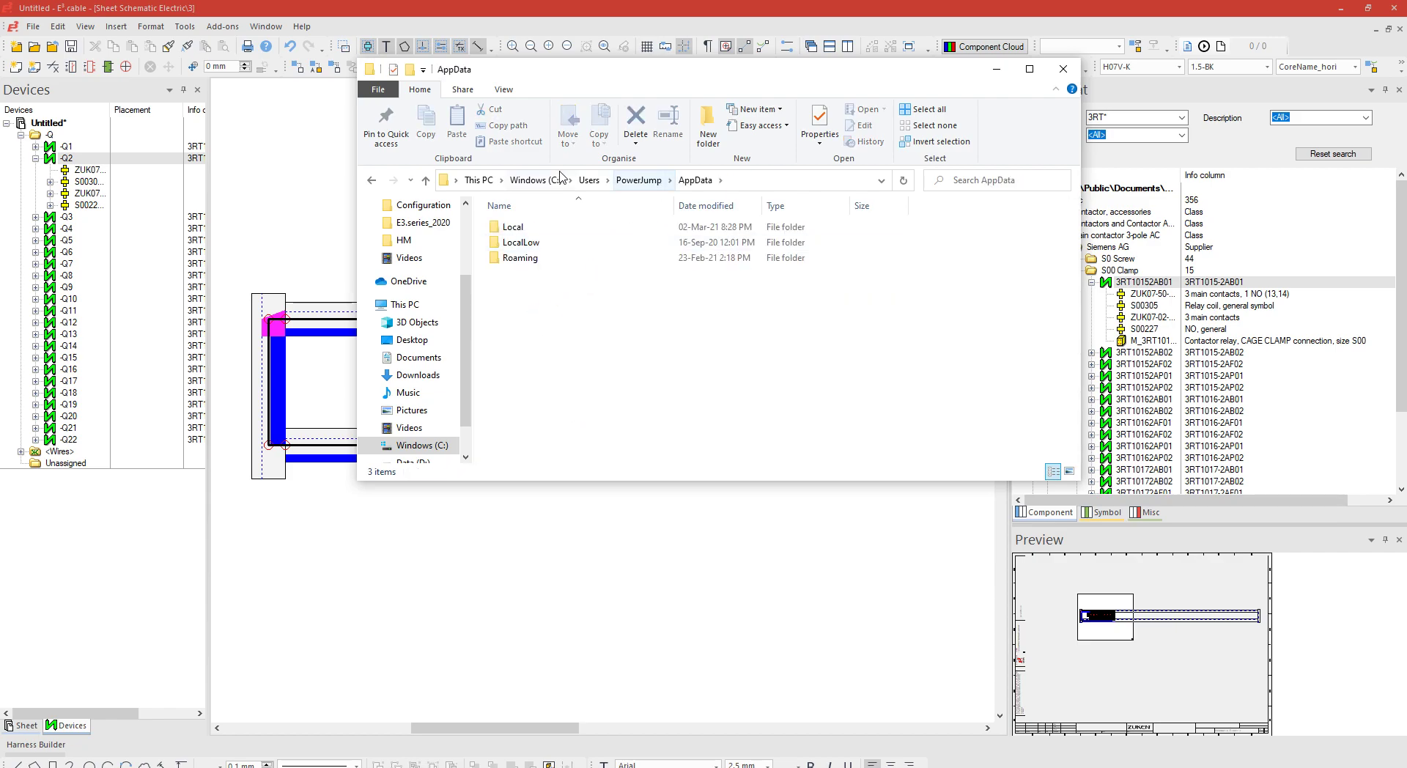
pyautogui.doubleClick(524, 259)
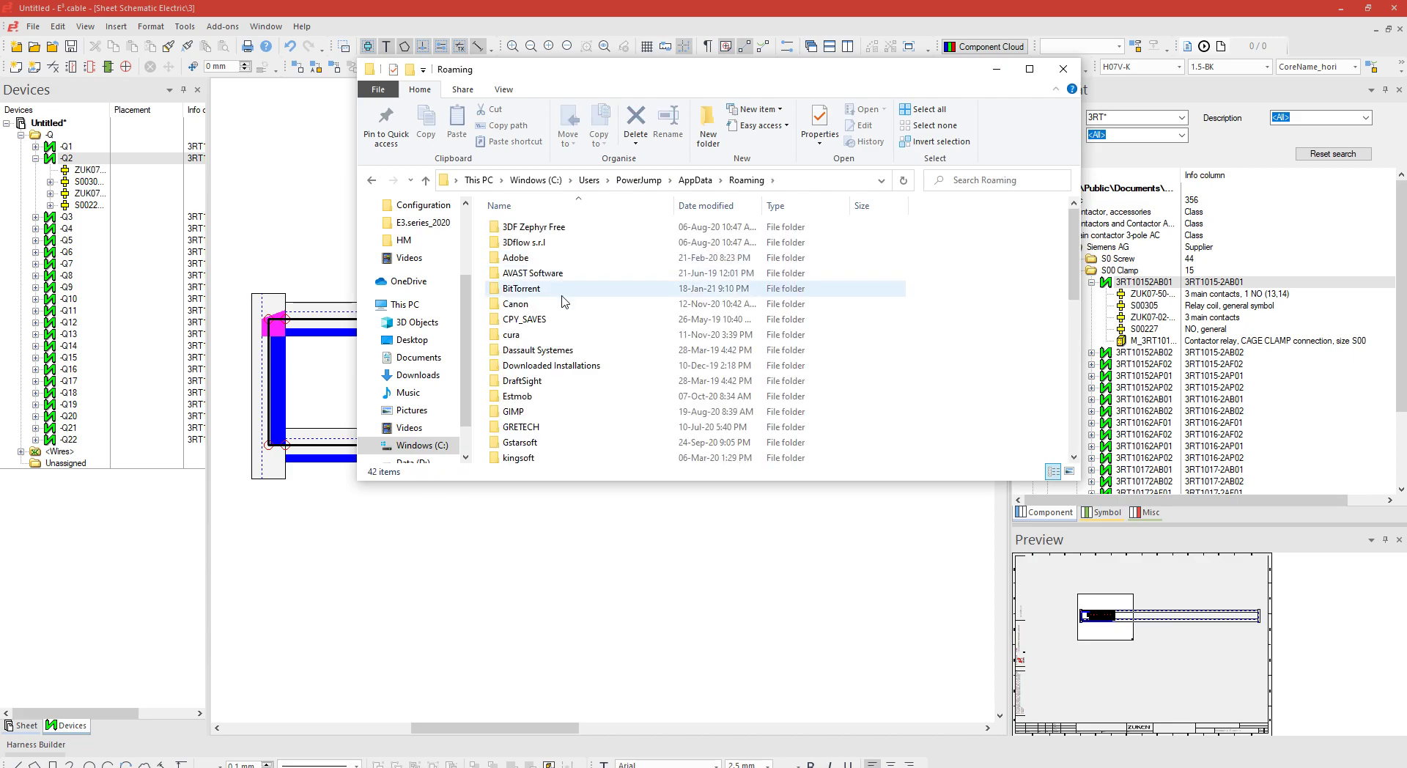
pyautogui.scroll(-9, 551, 278)
pyautogui.click(527, 440)
pyautogui.doubleClick(527, 439)
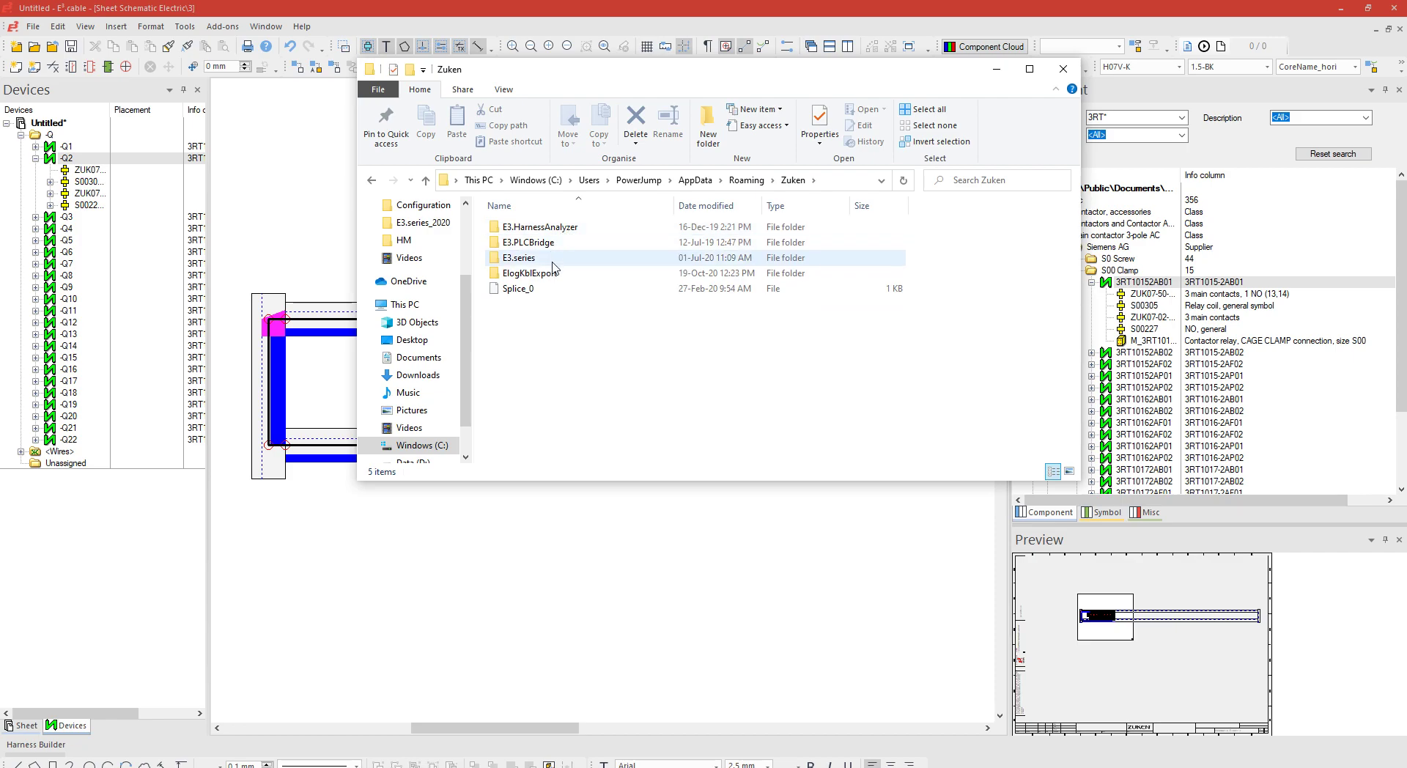
# Open E3.series\21.0 and briefly select the four cable and dbe workspace files
pyautogui.doubleClick(520, 258)
pyautogui.doubleClick(518, 275)
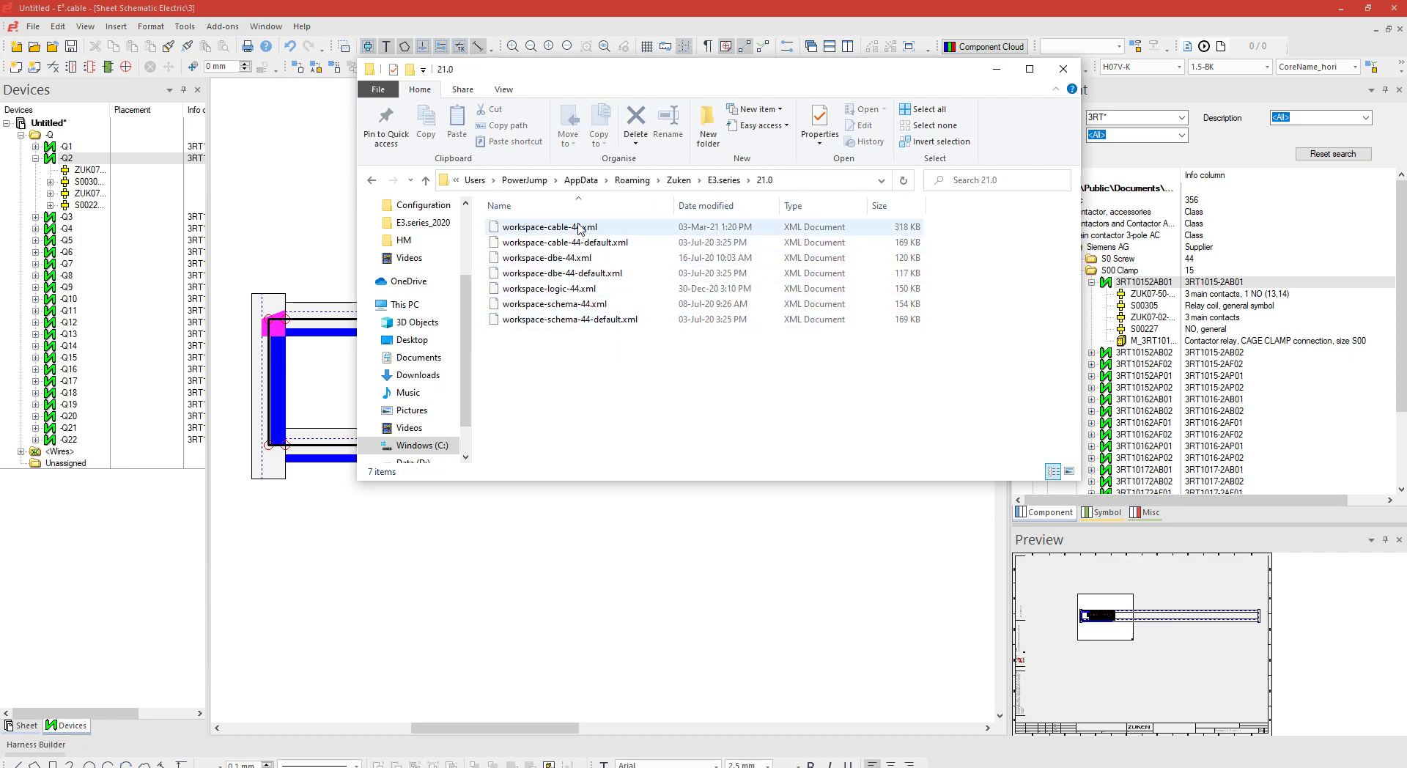
pyautogui.moveTo(969, 218); pyautogui.dragTo(507, 283)
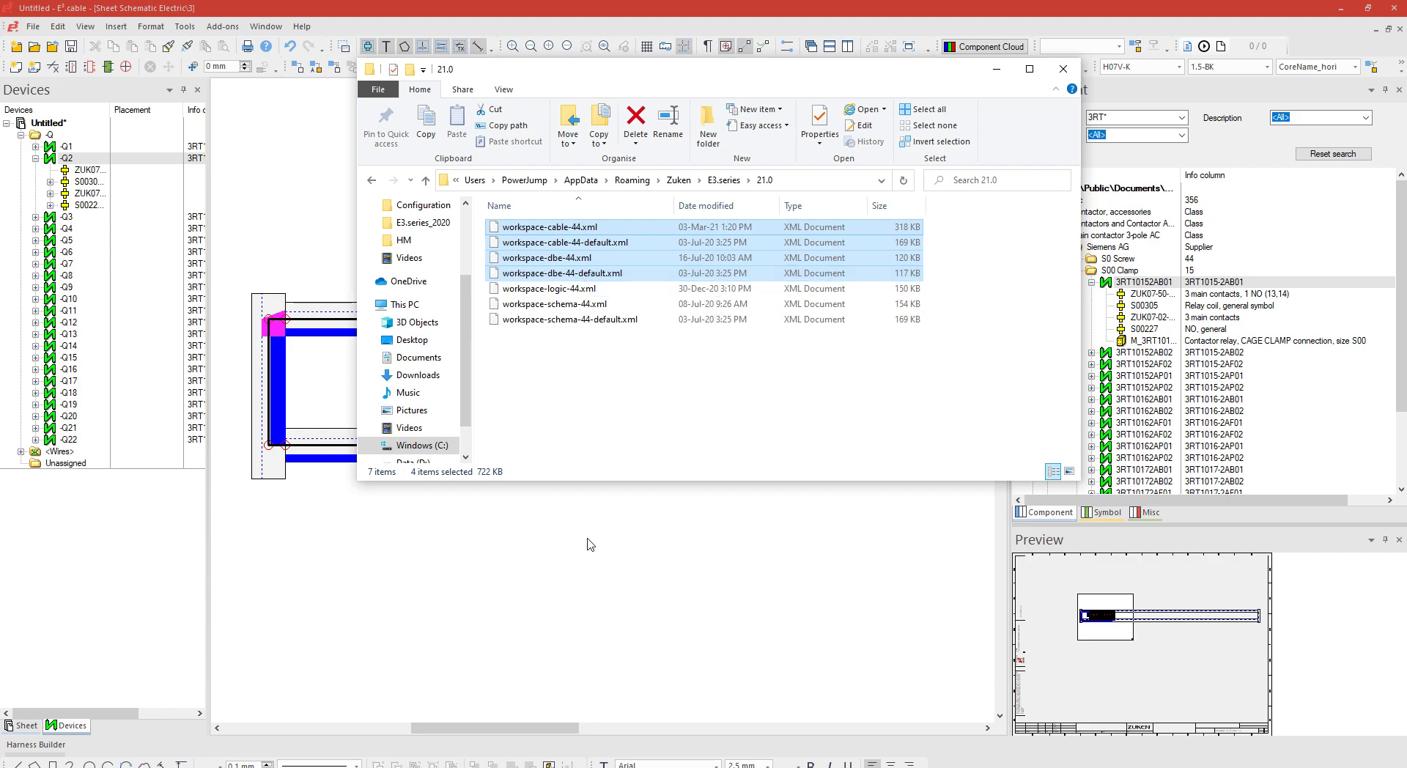
pyautogui.click(675, 442)
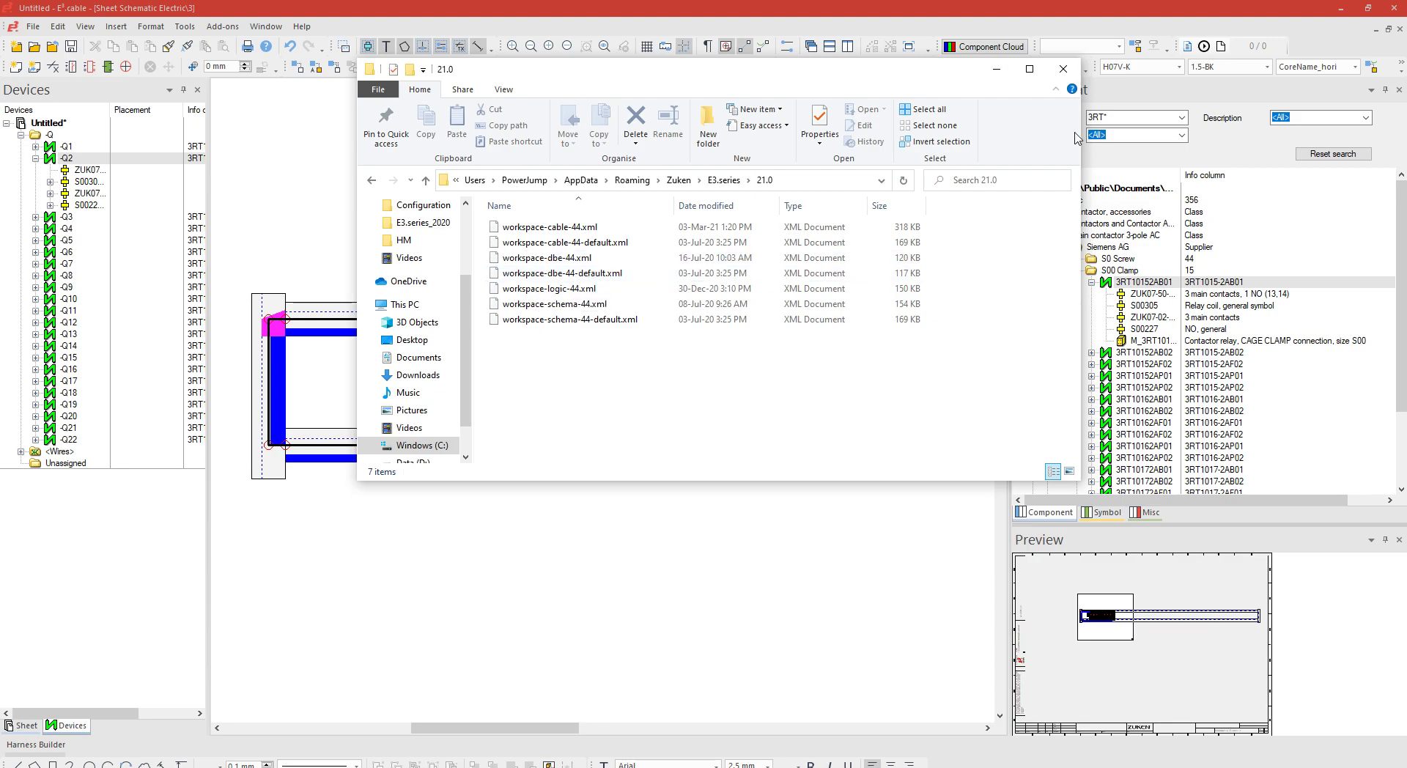
# Close File Explorer and zoom E3.cable in on the row of contactors on the rail
pyautogui.click(1063, 69)
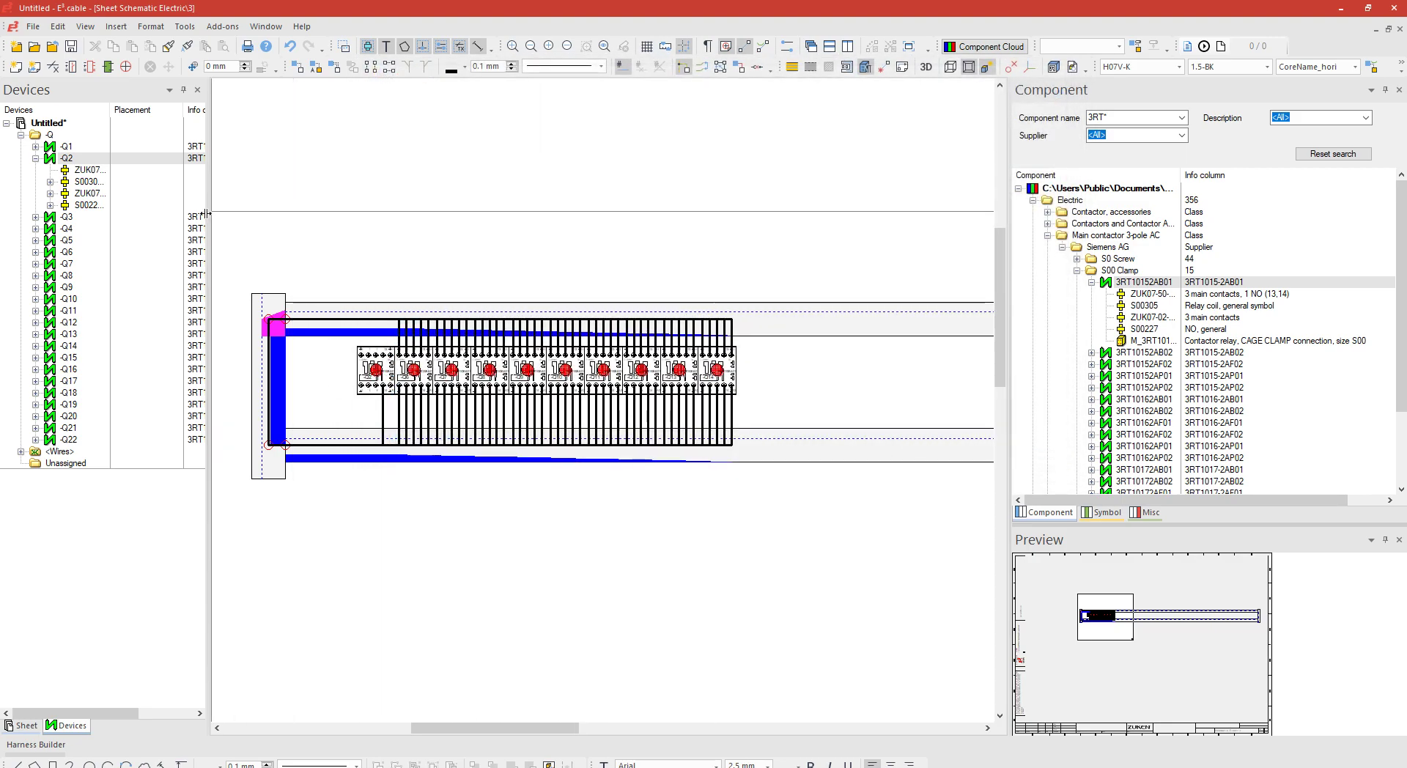
pyautogui.moveTo(229, 229); pyautogui.dragTo(735, 533)
pyautogui.click(737, 534)
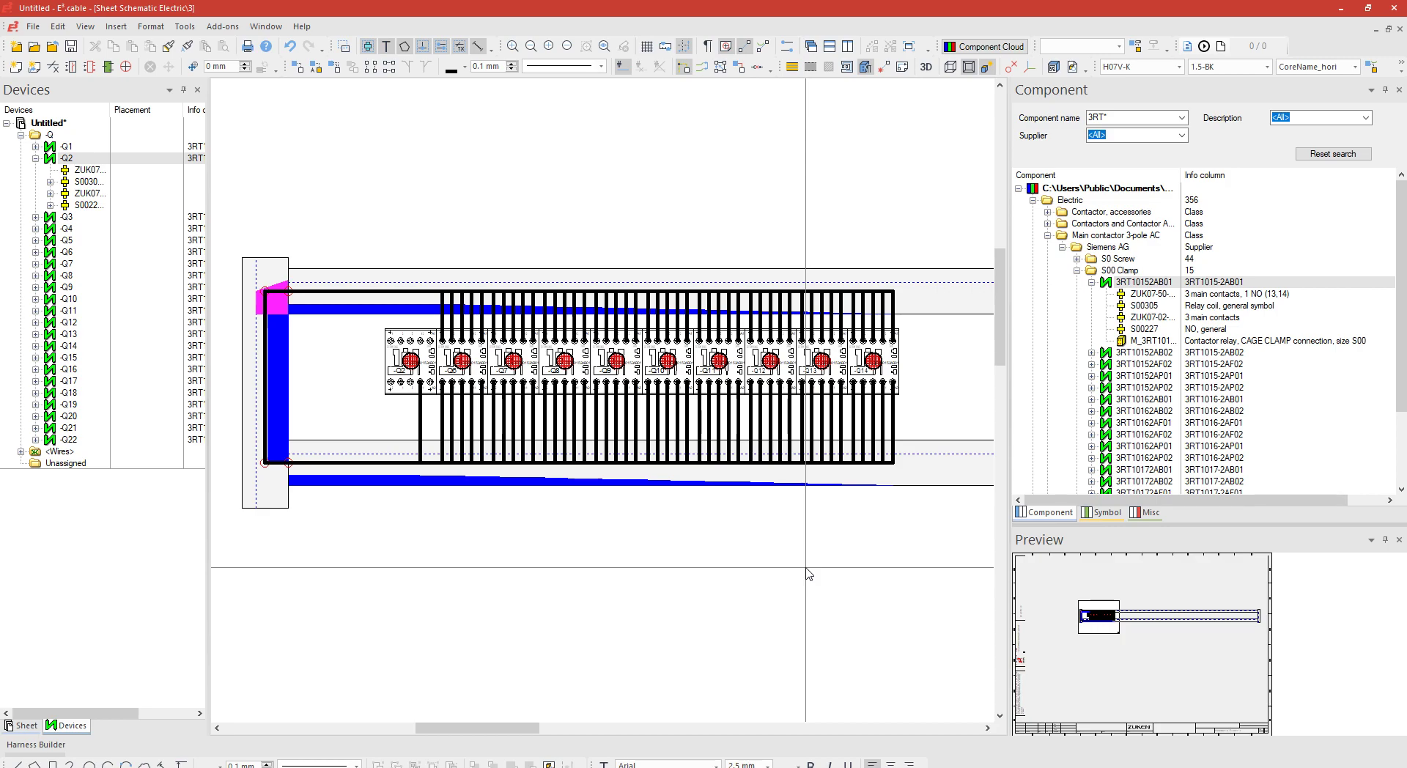